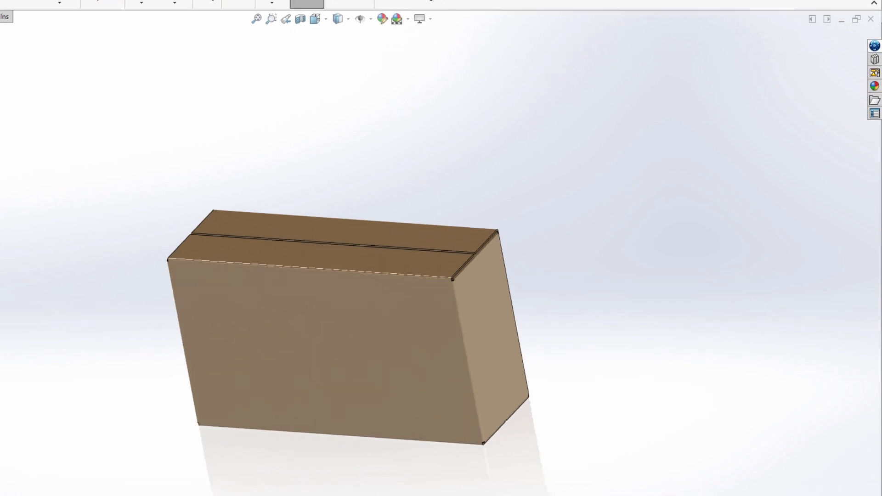
Open the Validate Packaging Design task in Collaborative Tasks and add the analyst as an assignee.
left_click(874, 46)
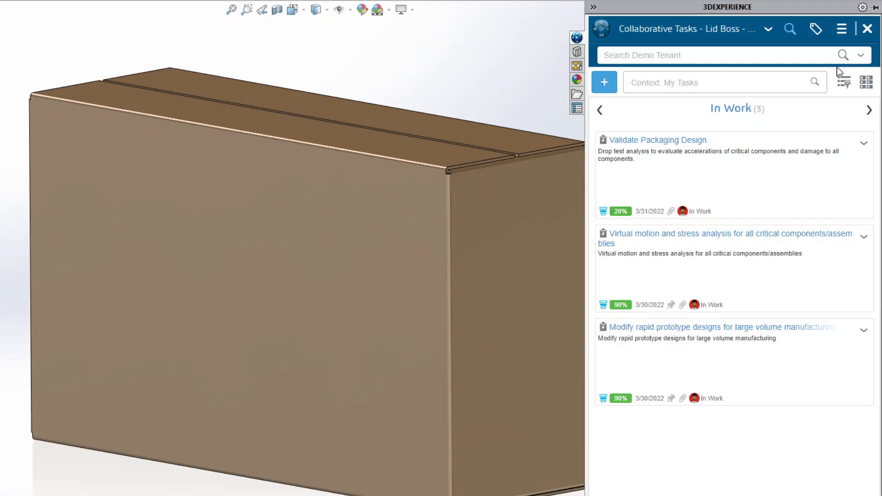
left_click(711, 163)
scroll(712, 163, "down", 4)
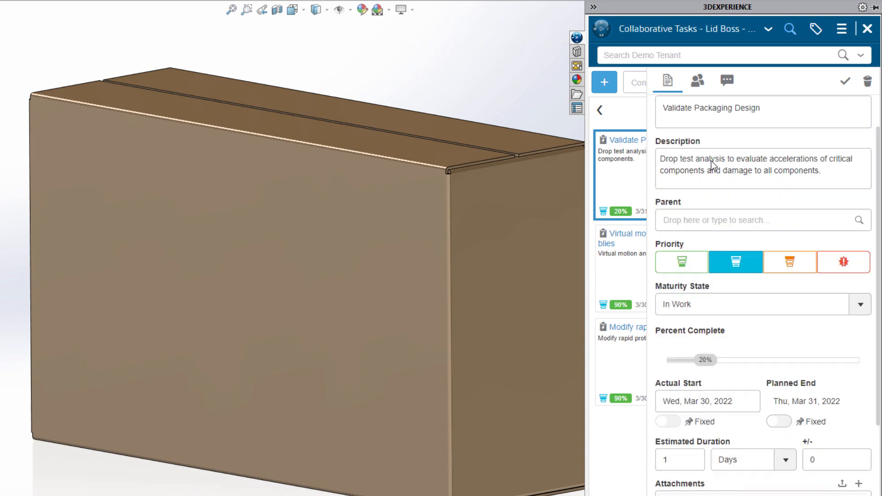
left_click(698, 81)
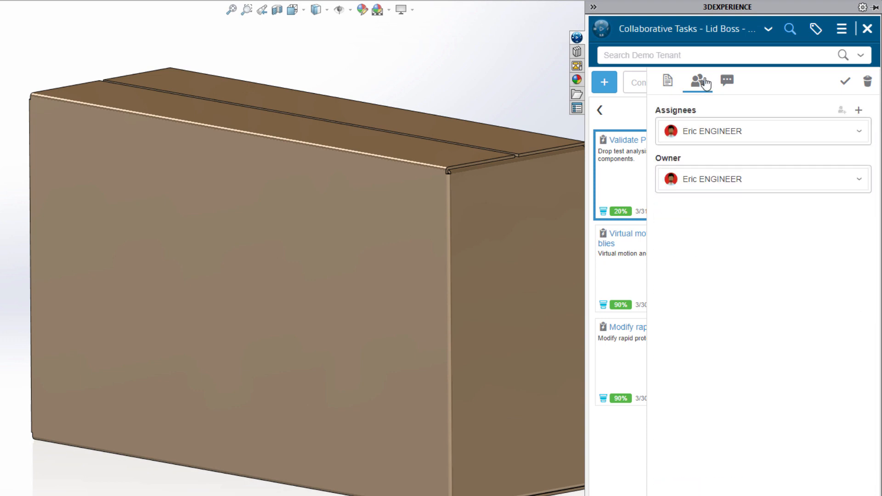
left_click(859, 112)
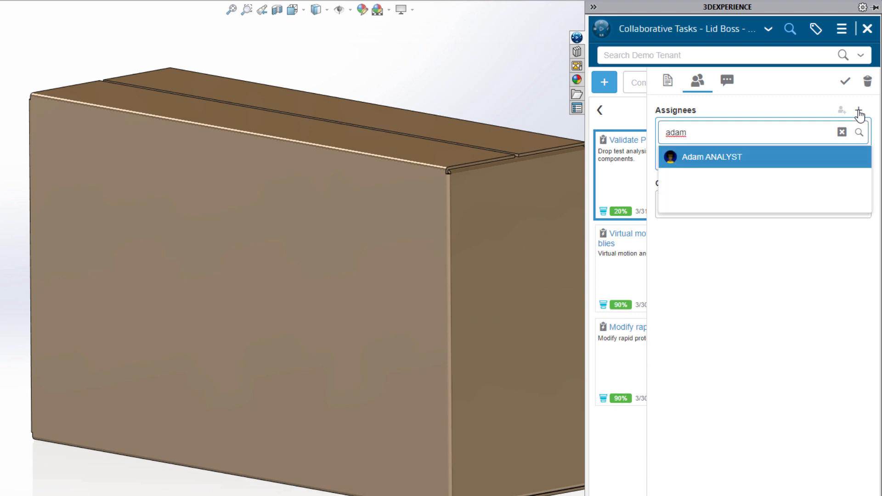
left_click(793, 157)
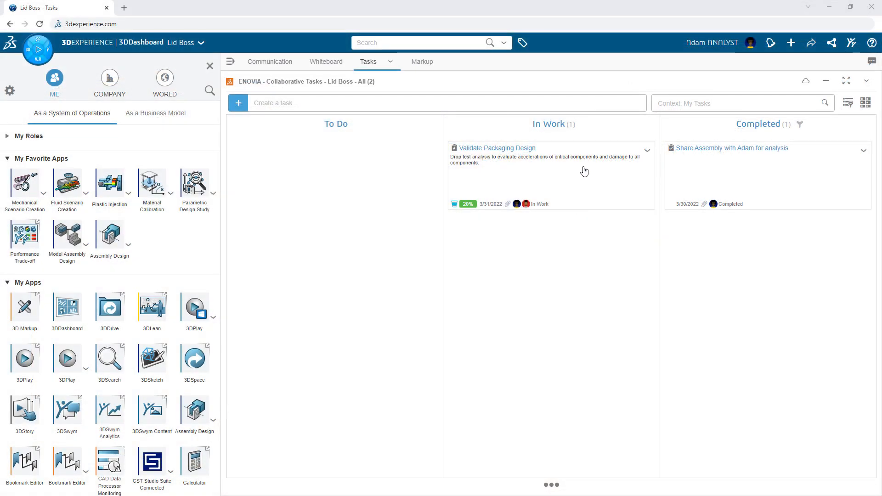
On the analyst's 3DDashboard, open the assembly LB00020865 attached to the Validate Packaging Design task in Assembly Design.
left_click(584, 171)
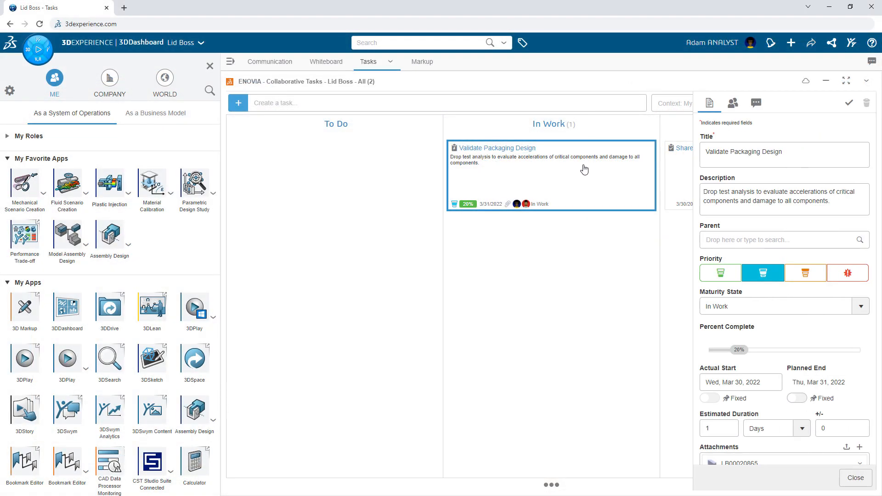
scroll(809, 331, "down", 3)
left_click(836, 357)
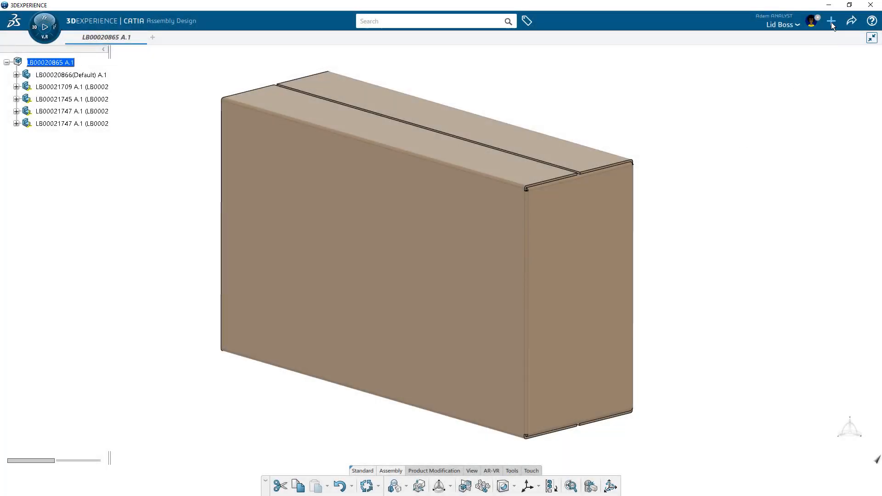
Create a new physical product containing the assembly LB00020865 above a flat rectangular floor surface.
left_click(831, 22)
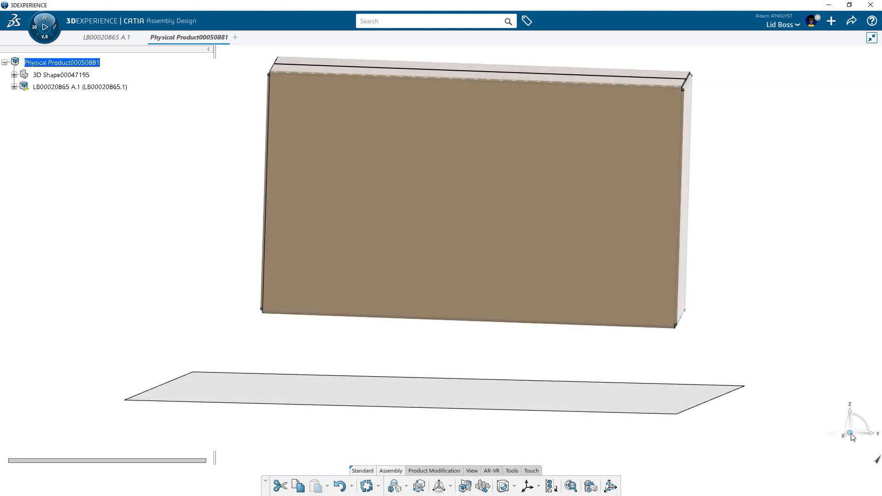
left_click_drag(591, 265, 582, 252)
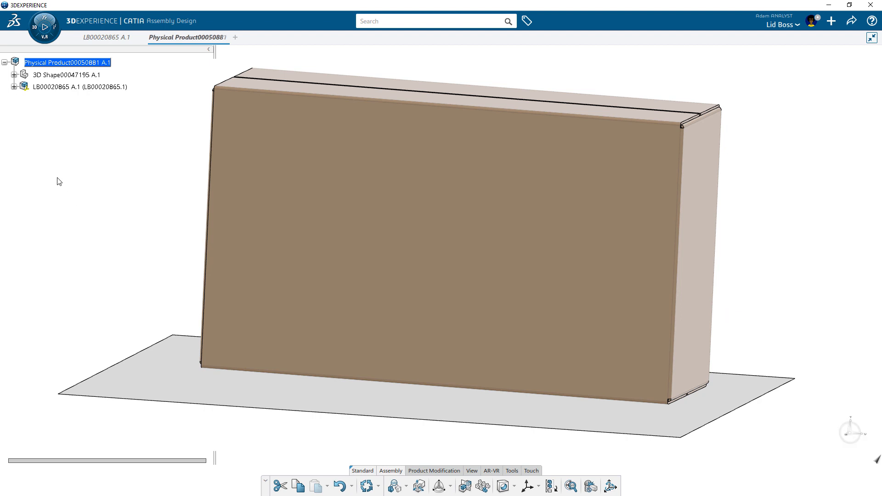
Expand the LB00020865 assembly in the tree and switch to Model Assembly Design.
left_click(14, 87)
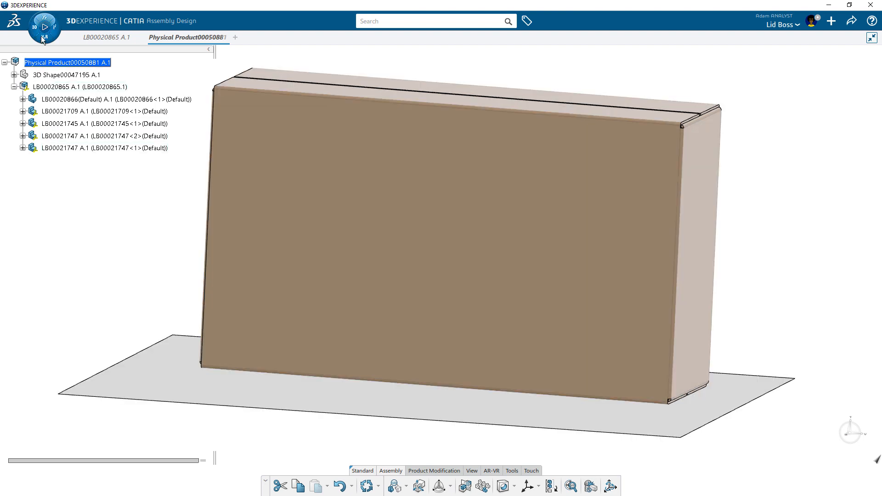
left_click(40, 38)
left_click(68, 236)
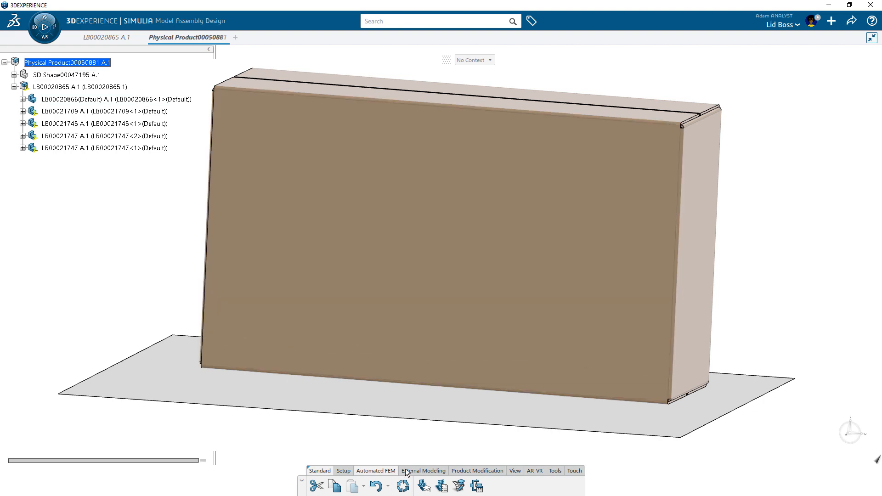
Generate an advanced Automated FEM with the Midsurface Mesh procedure, applied to products filtered by name, with one FEM per part.
left_click(424, 486)
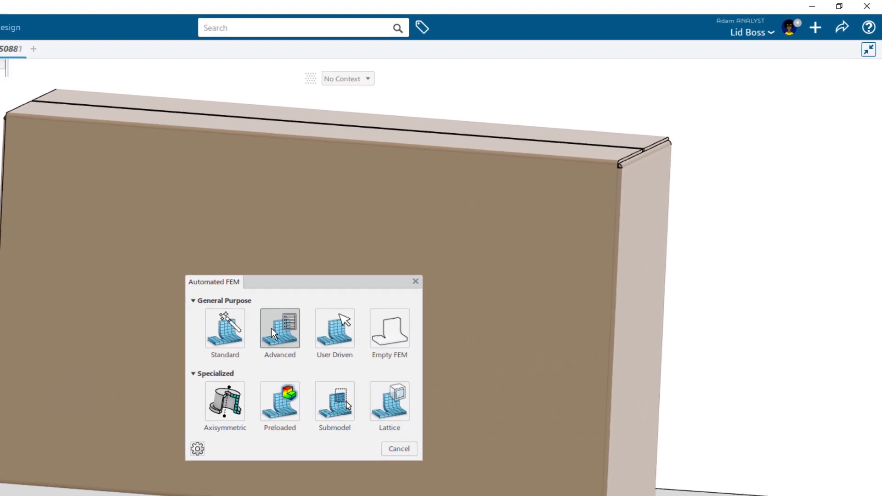
left_click(423, 250)
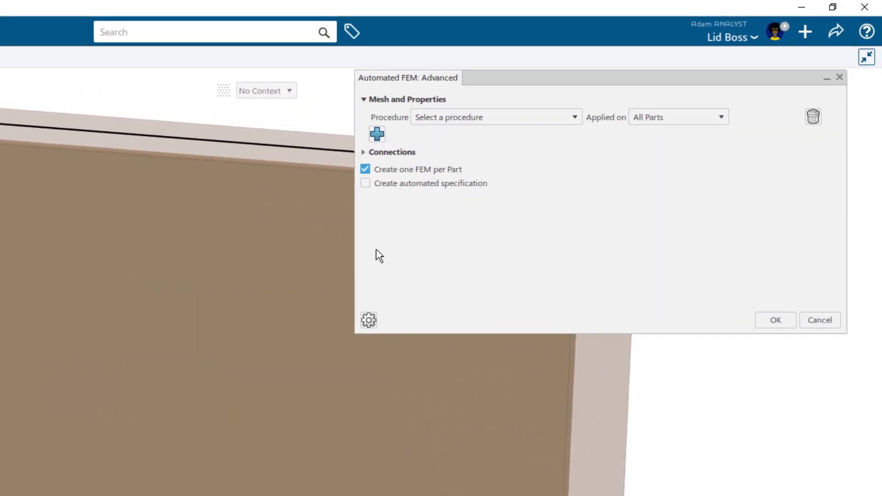
left_click(529, 111)
scroll(572, 173, "down", 2)
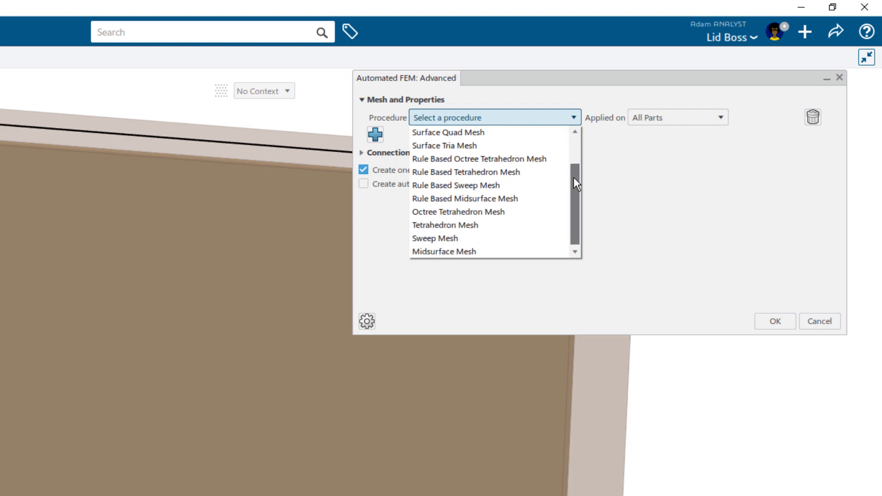
left_click(546, 252)
left_click(652, 120)
left_click(769, 324)
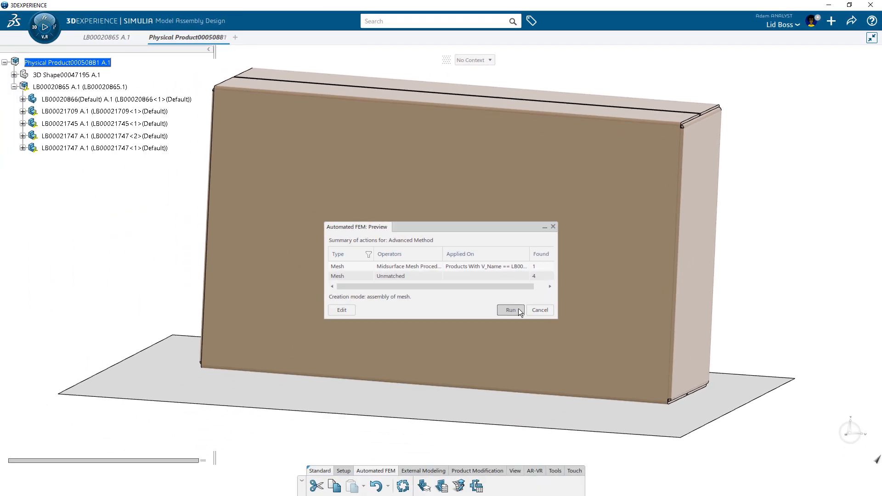
left_click(319, 470)
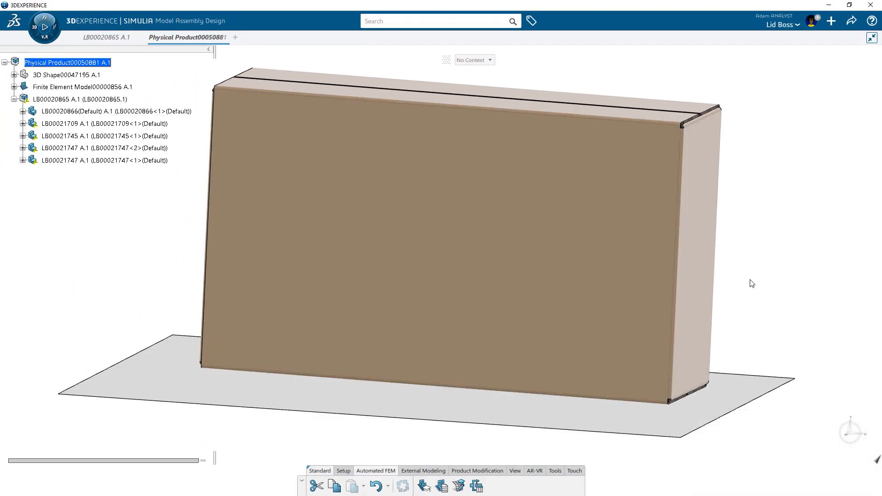
Hide all shapes with the Visibility Manager so only the finite element mesh is displayed.
right_click(752, 282)
left_click(767, 364)
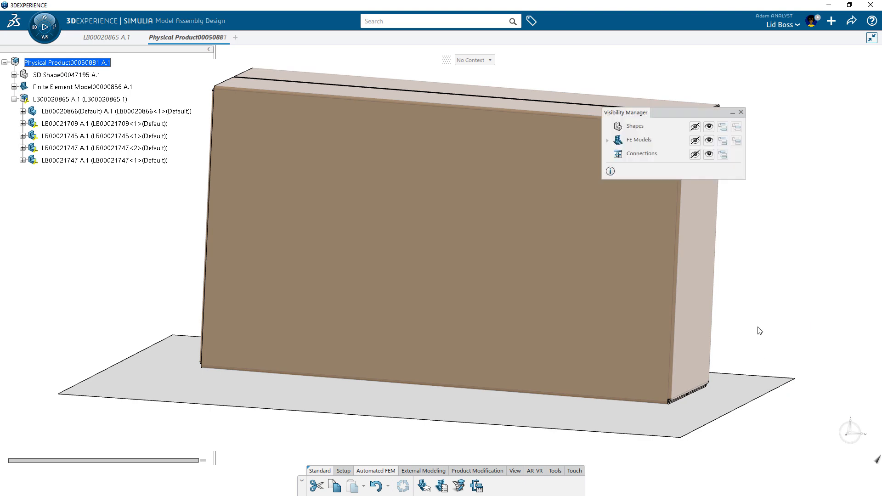
left_click(696, 126)
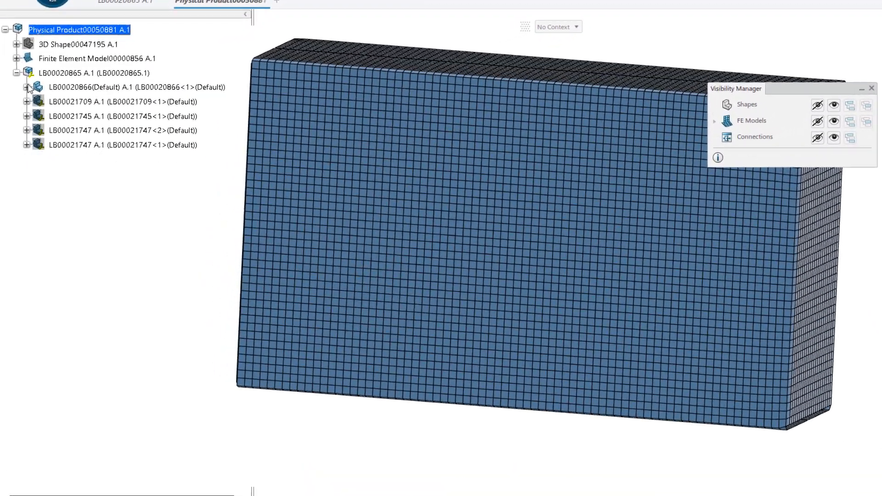
Examine the finite element model, abstraction shape and materials of part LB00020866 in the tree.
left_click(23, 111)
left_click(39, 108)
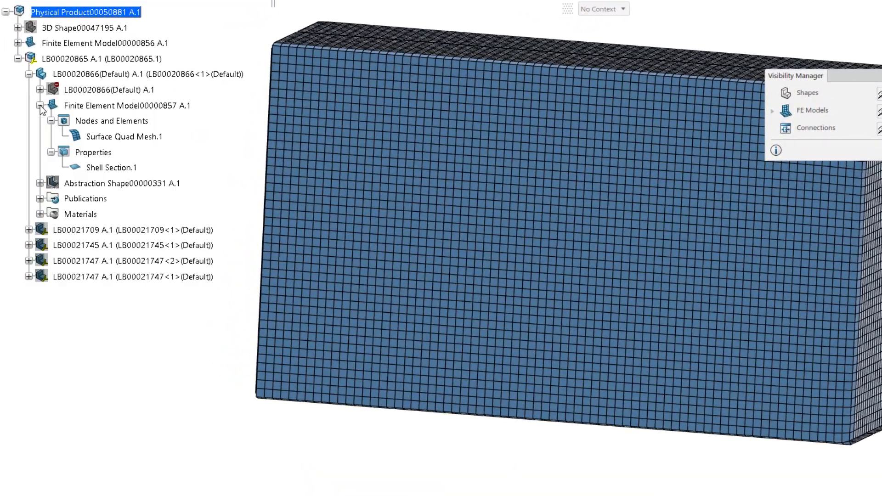
left_click(39, 184)
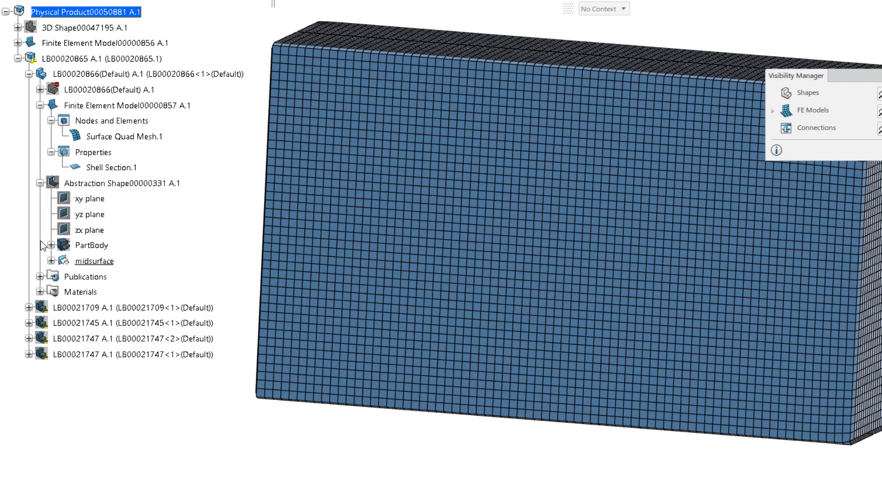
left_click(40, 292)
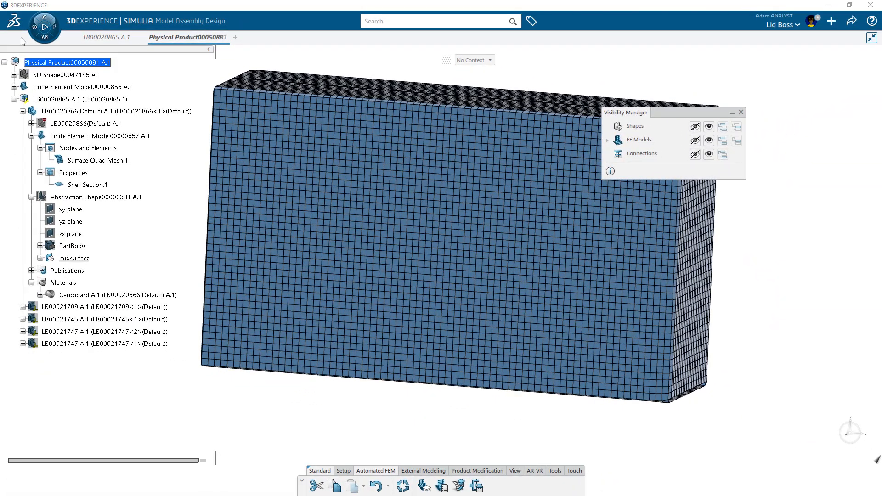
Switch to Mechanical Scenario Creation and initialize a Structural simulation titled "LB Packaging Drop Test" using Finite Element Model00000856.
left_click(33, 24)
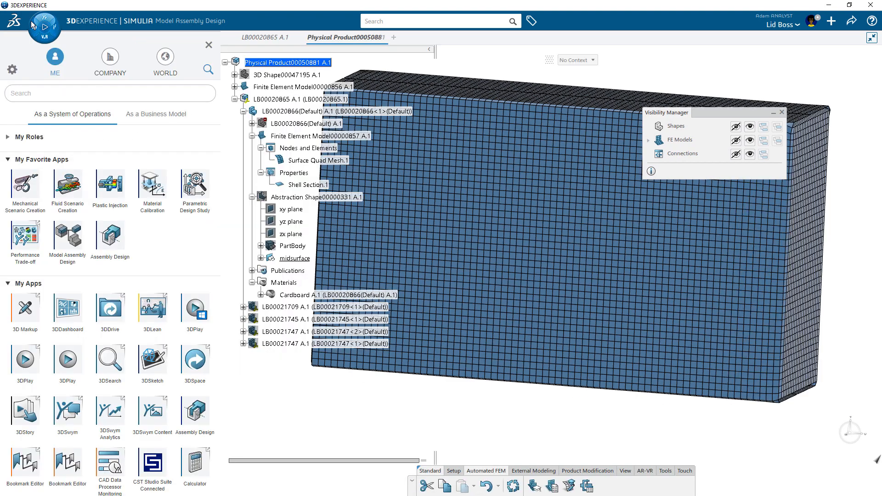
left_click(27, 188)
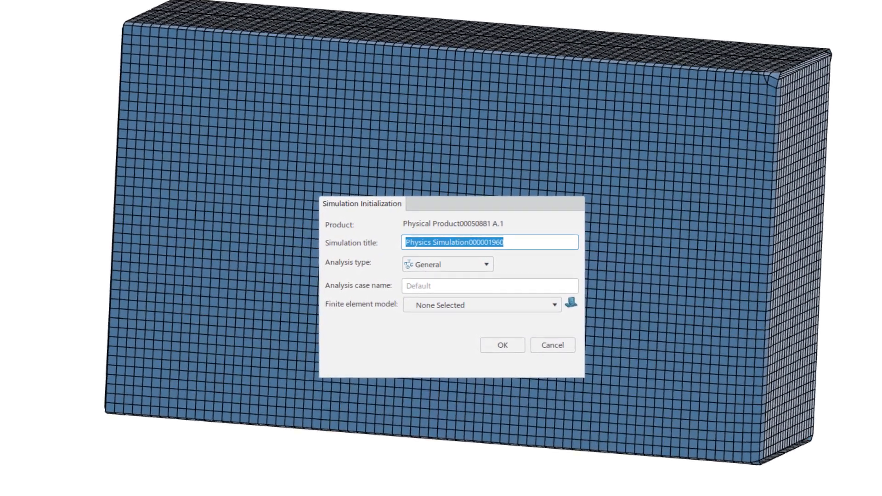
type("LB Packaging Drop Test")
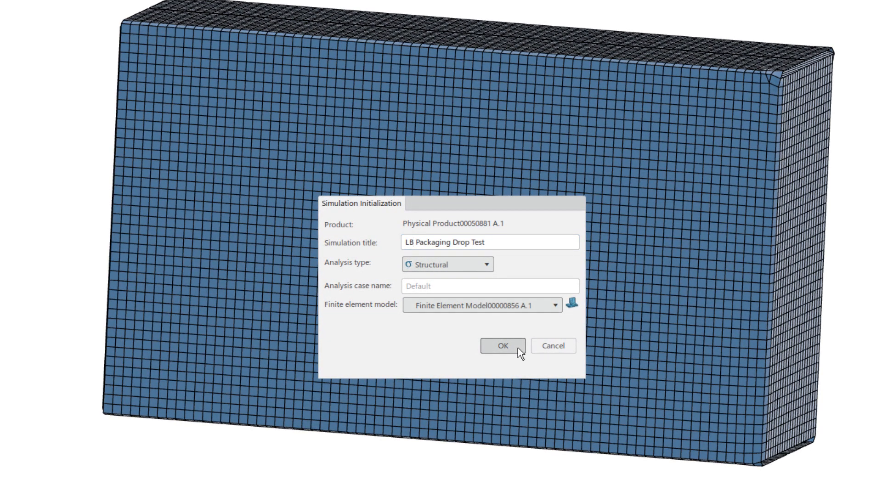
left_click(518, 349)
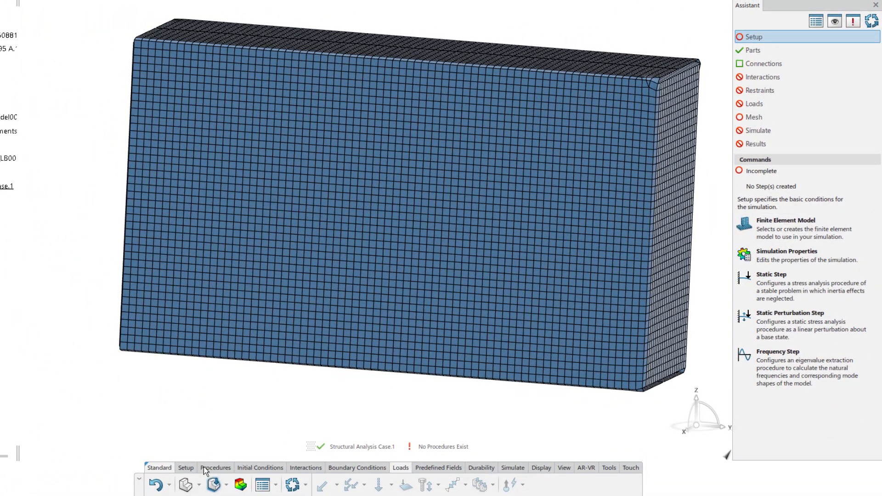
Add an explicit dynamic step with a step time of 0.015 s.
left_click(205, 468)
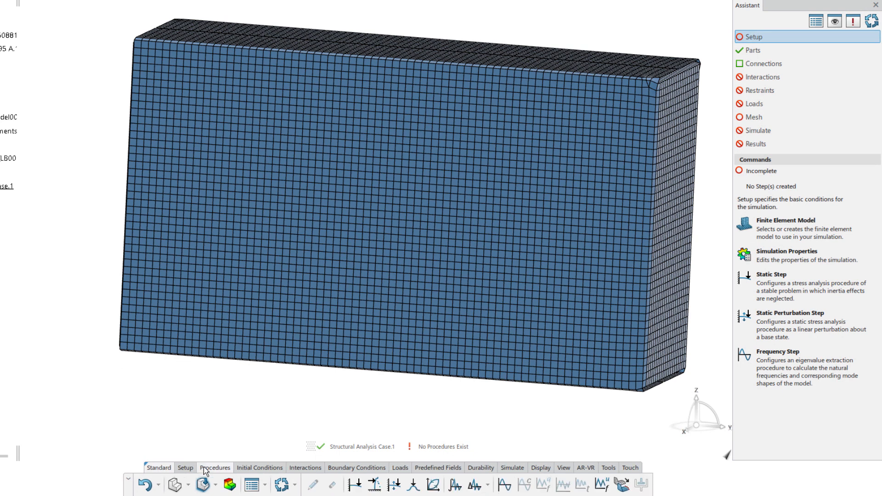
left_click(475, 486)
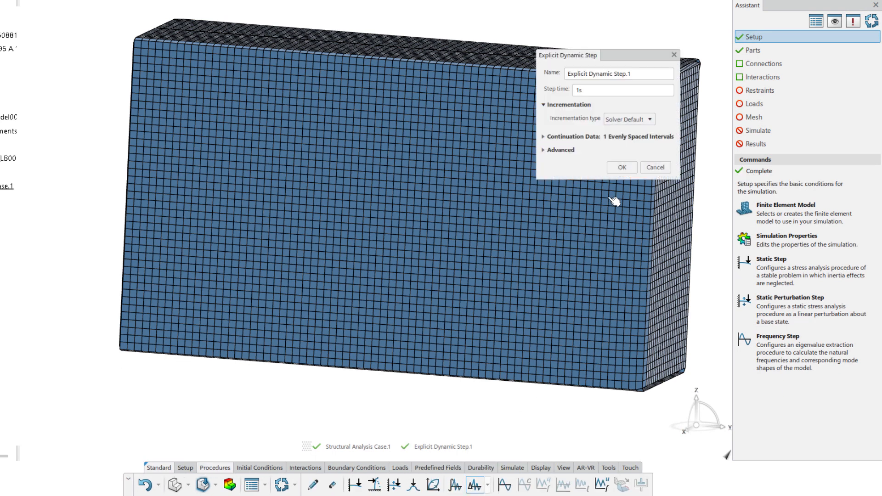
left_click(611, 90)
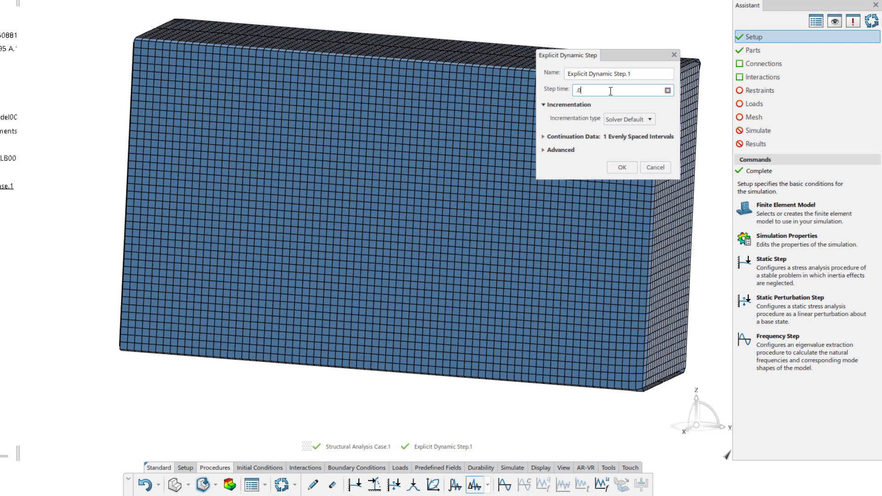
type(".015s")
left_click(623, 167)
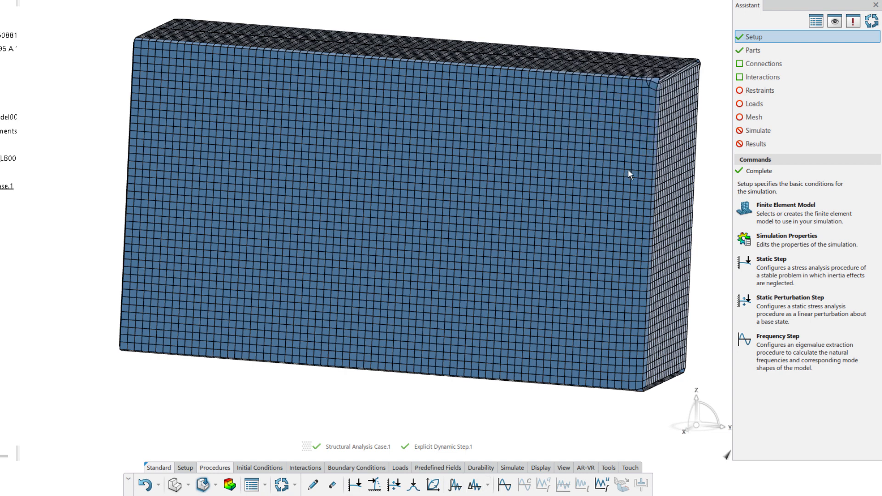
Include all shapes of the product in the finite element model except the 3D shape of part LB00020866(Default).
left_click(761, 49)
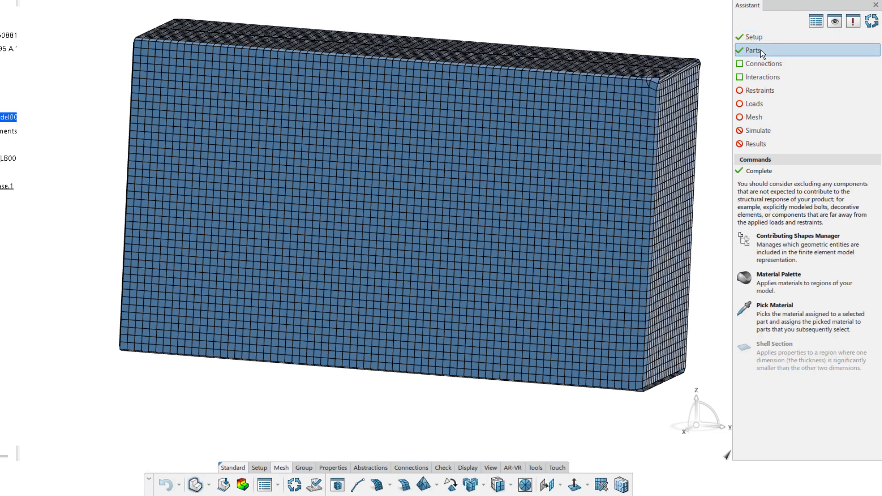
left_click(772, 241)
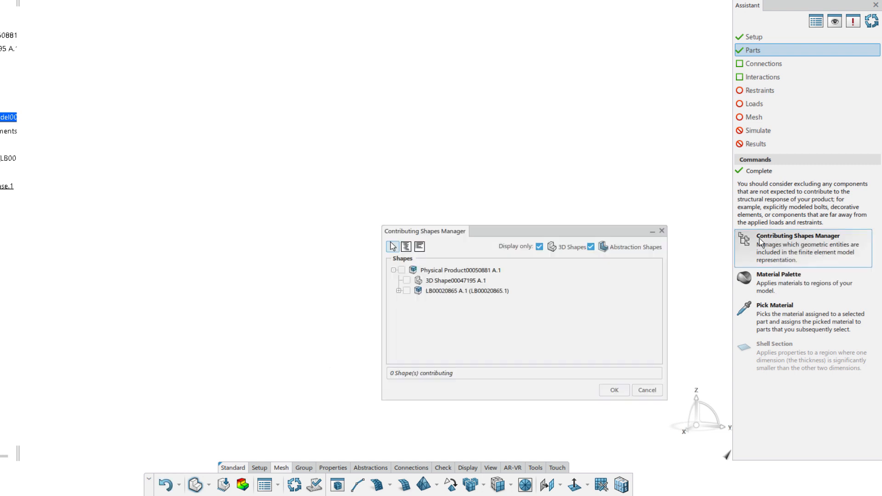
left_click(398, 291)
left_click(404, 301)
left_click(417, 311)
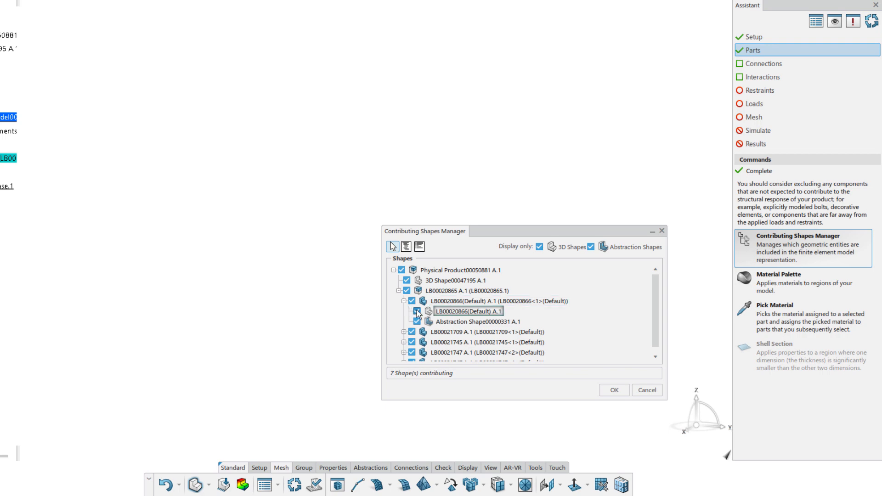
left_click(613, 390)
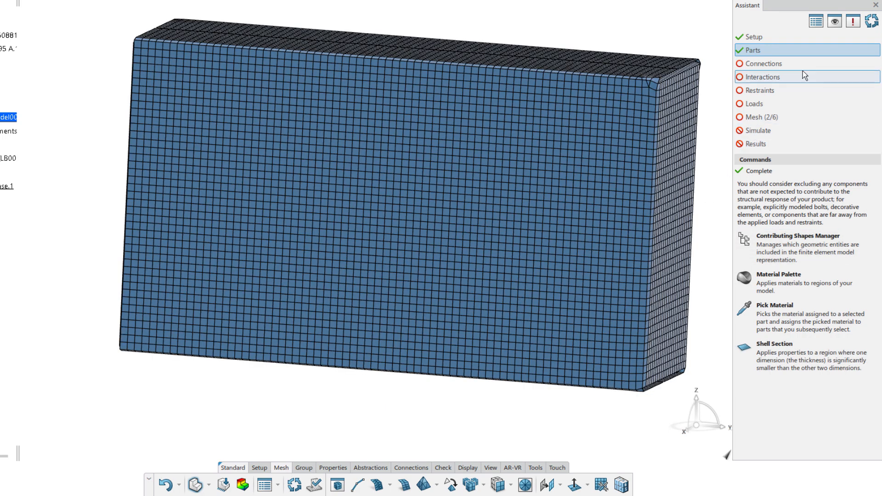
Hide the FE models and display the geometric shapes of the assembly instead.
left_click(835, 23)
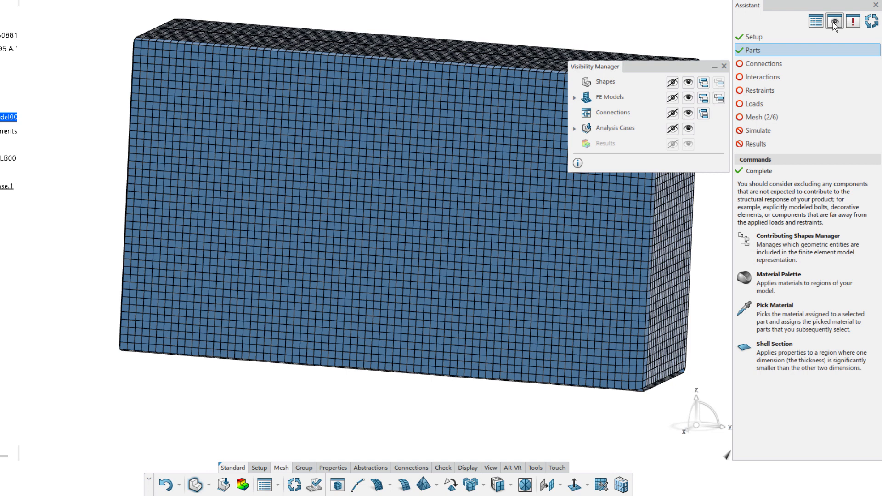
left_click(673, 98)
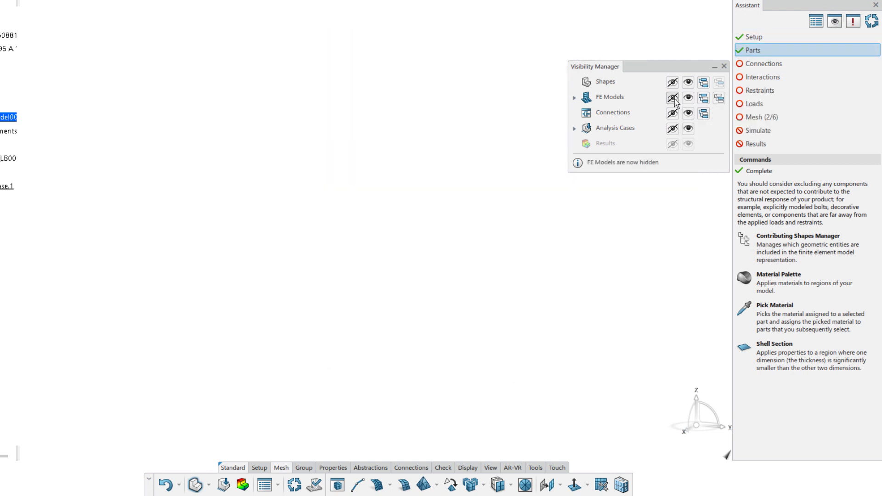
left_click(703, 83)
left_click(724, 67)
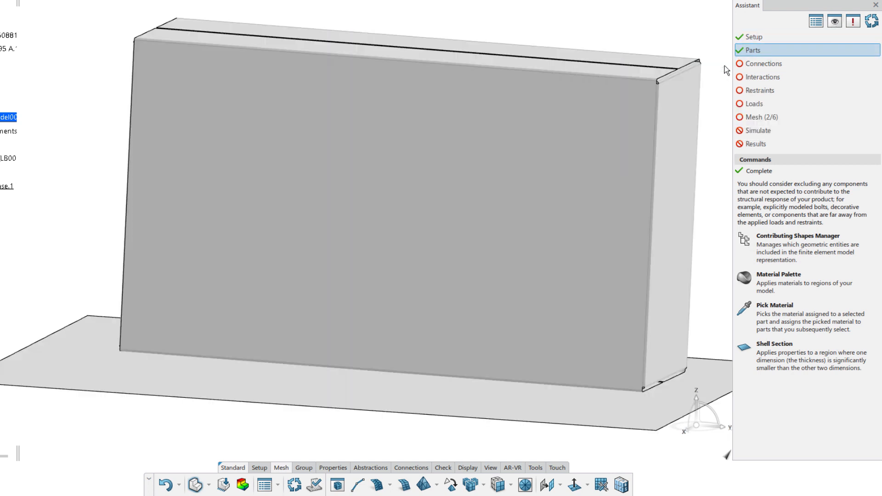
Assign a 2.54 mm thick shell section to the curved tube surface and a Crushable Foam solid section to both foam blocks.
left_click(773, 349)
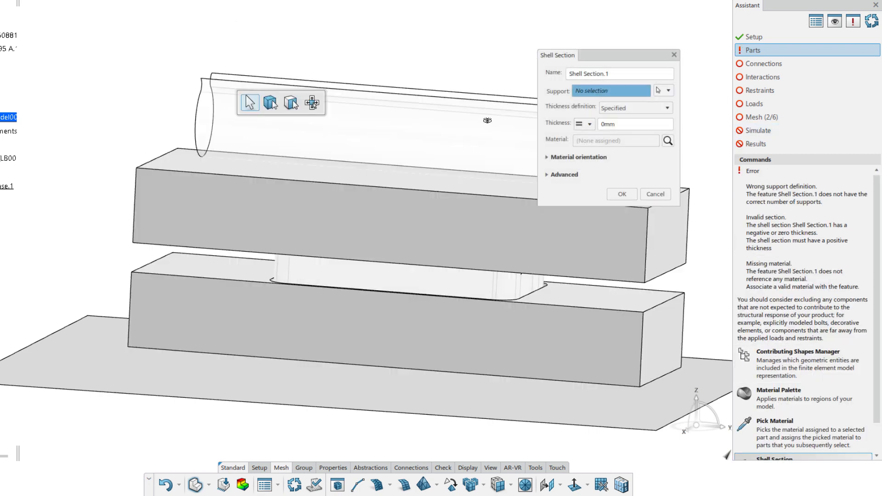
left_click(488, 125)
left_click(621, 125)
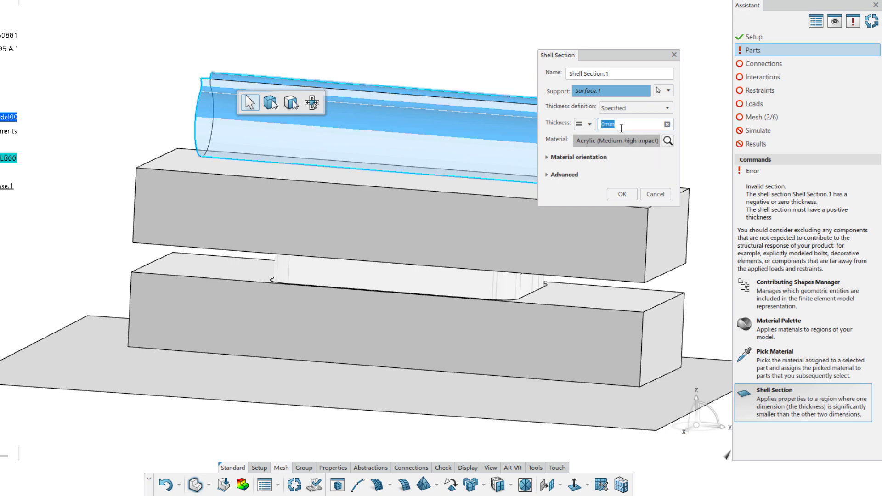
type("2.54")
key("Return")
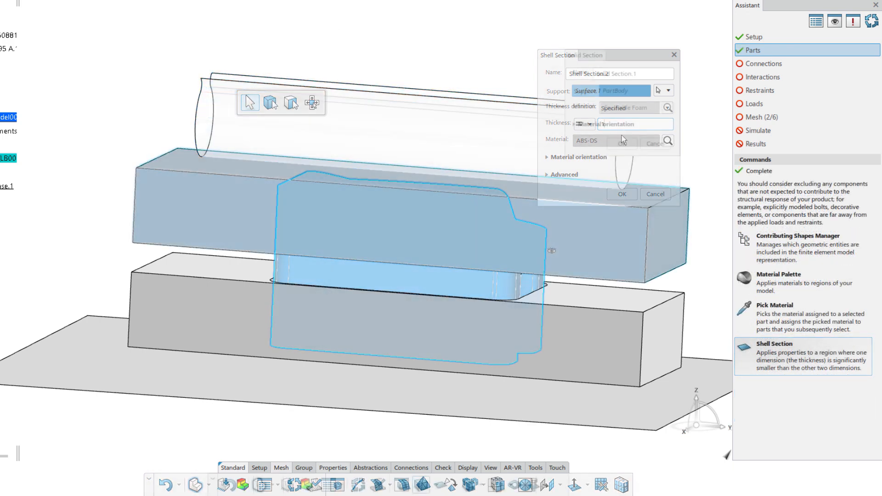
left_click(544, 315)
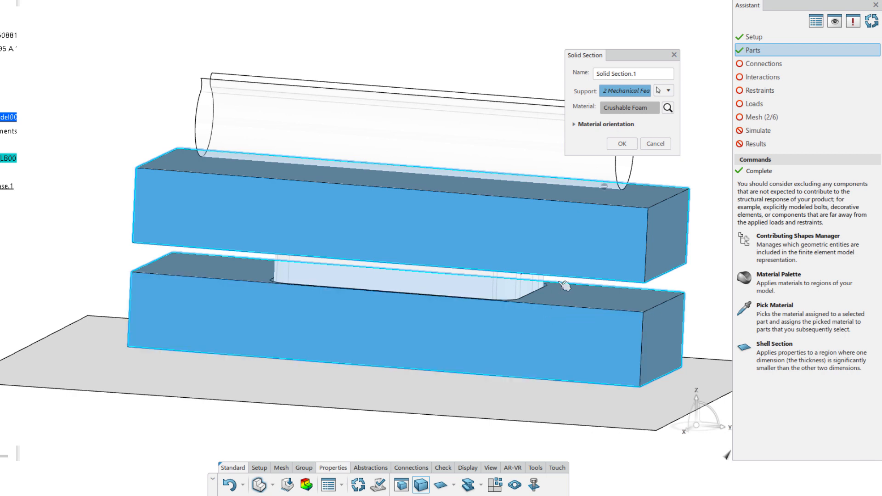
left_click(622, 143)
Define an analytical rigid surface on the flat floor surface beneath the package.
left_click(370, 469)
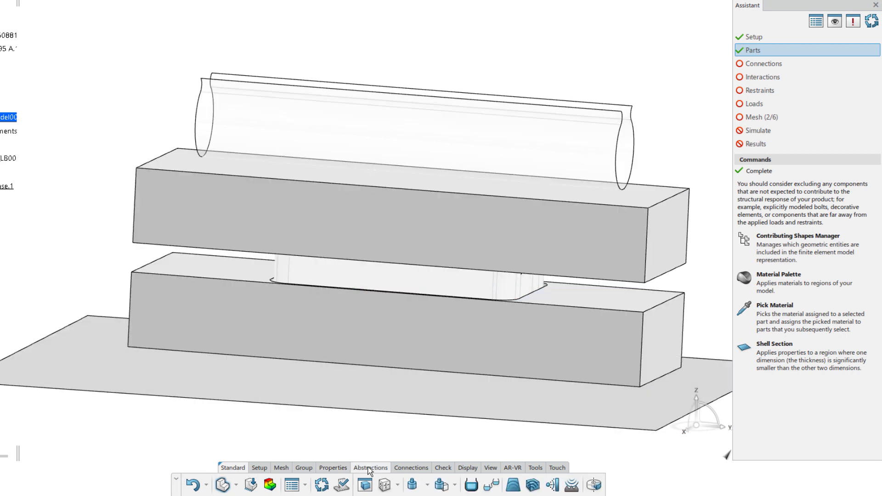
left_click(397, 485)
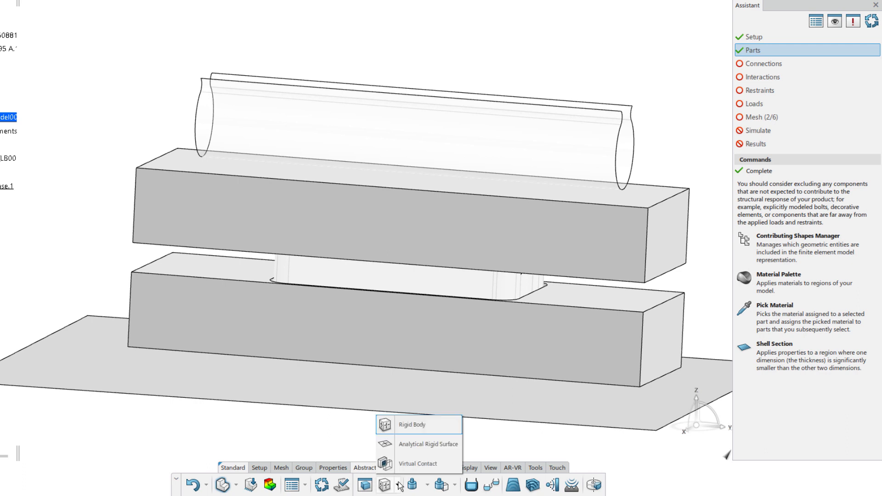
left_click(401, 445)
left_click(397, 410)
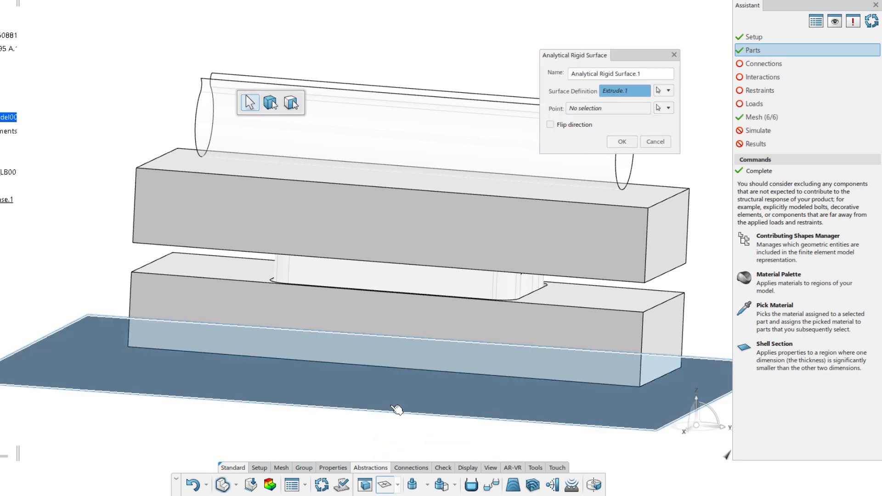
left_click(622, 142)
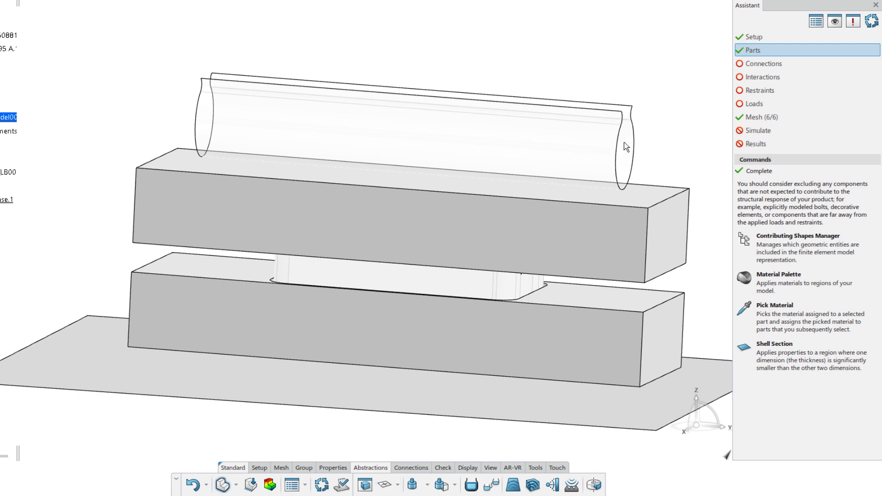
Add a mass per unit area to the product part nested between the two foam blocks.
left_click(454, 485)
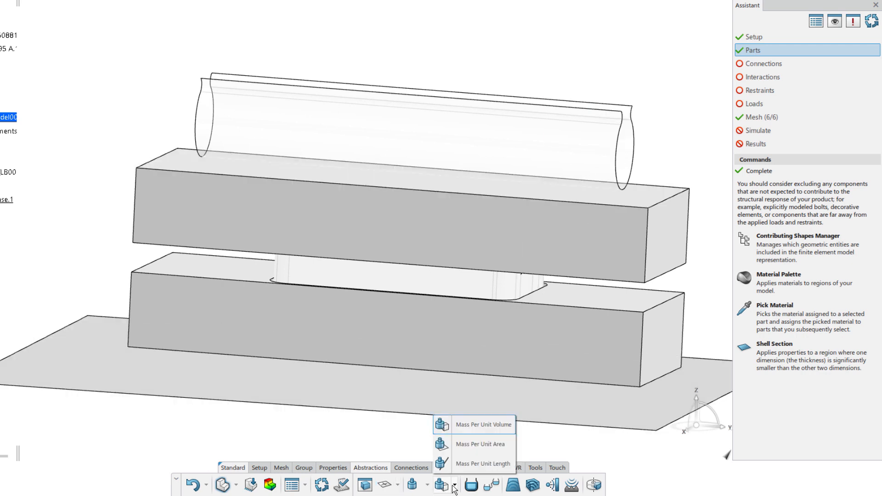
left_click(461, 446)
left_click(469, 286)
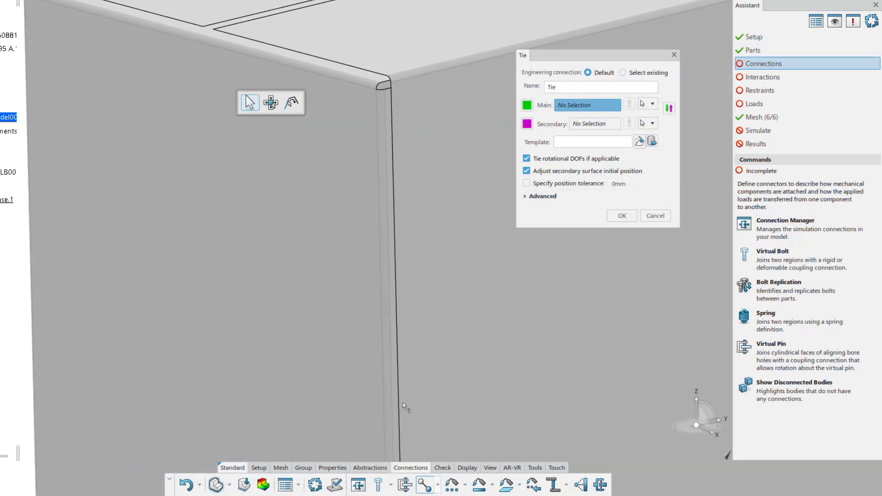
Create a tie connection between the box's end face and the adjoining narrow flap face at the vertical corner.
left_click(417, 336)
left_click(392, 150)
left_click(606, 104)
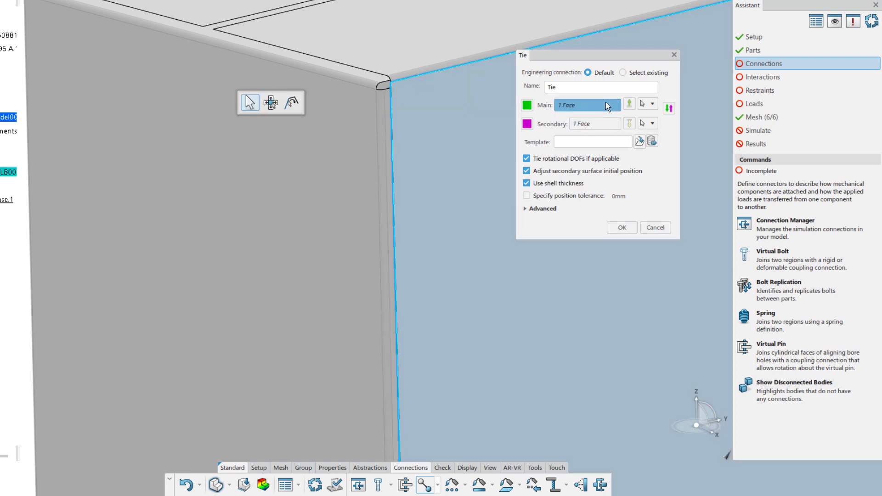
left_click(622, 227)
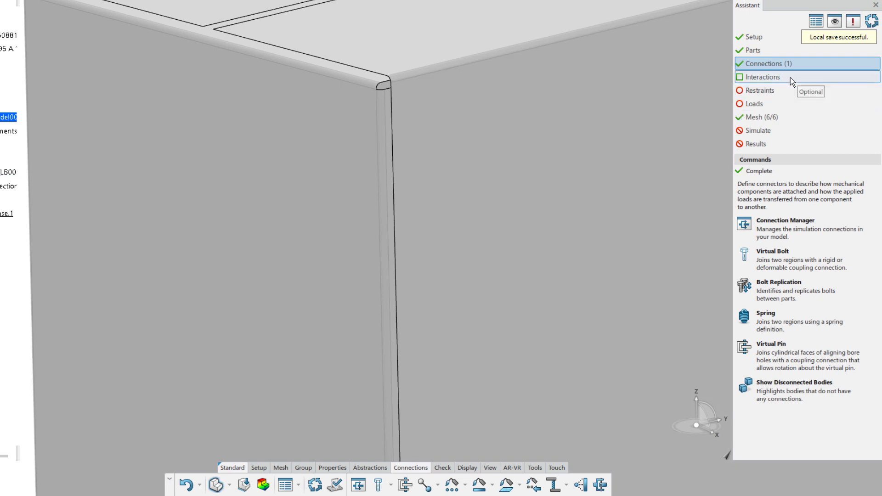
Create a contact property with Coulomb tangential behavior and a friction coefficient of 0.2.
left_click(790, 77)
left_click(781, 212)
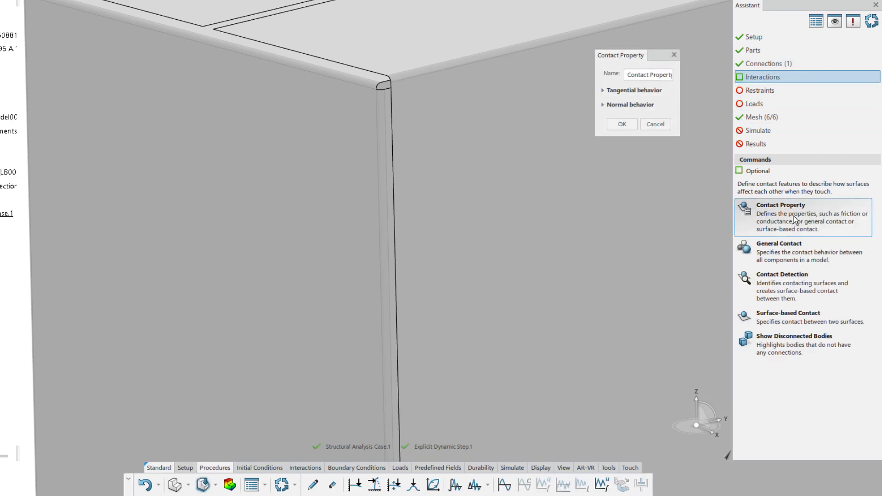
left_click(602, 90)
left_click(572, 103)
double_click(608, 162)
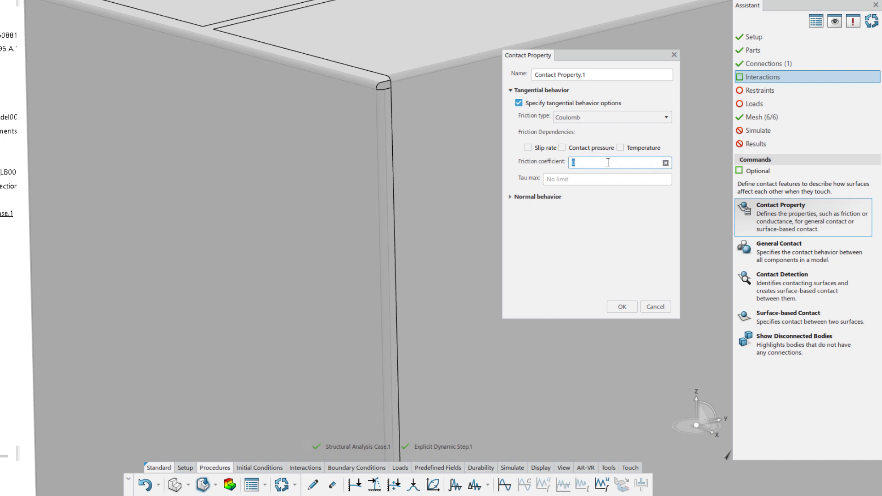
type(".2")
left_click(622, 307)
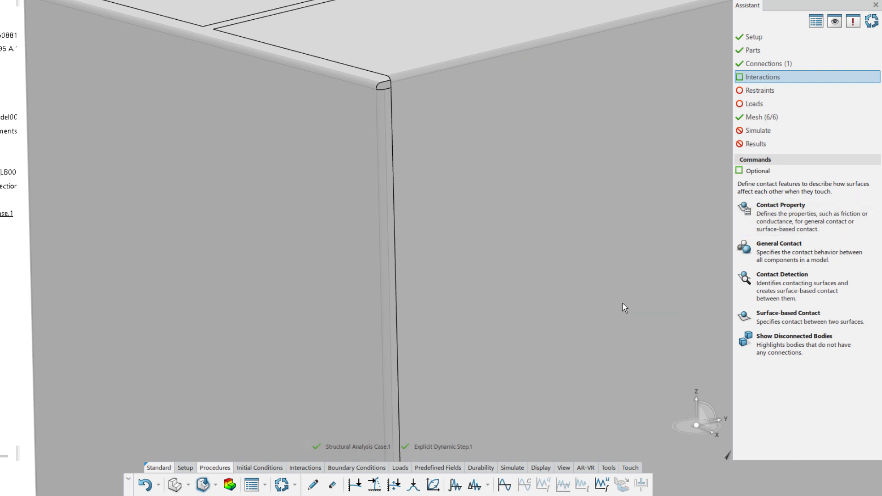
Add general contact for all surfaces with Contact Property.1 as the global contact property.
left_click(766, 253)
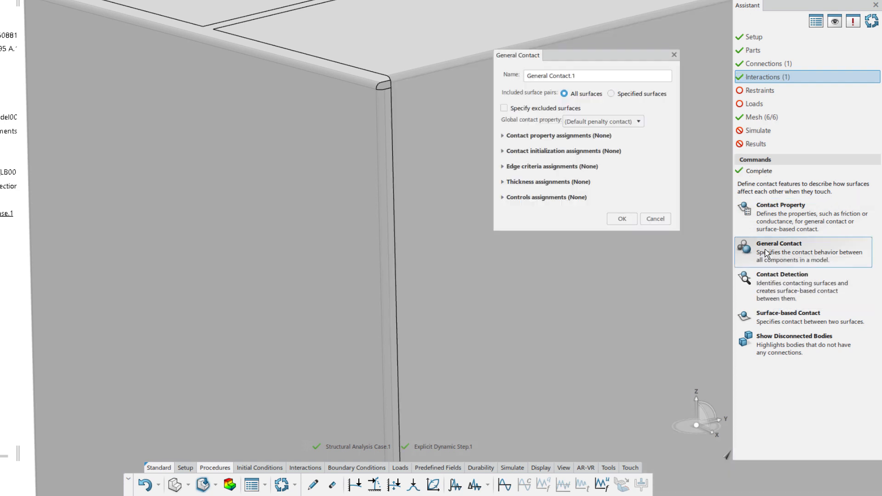
left_click(638, 122)
left_click(630, 139)
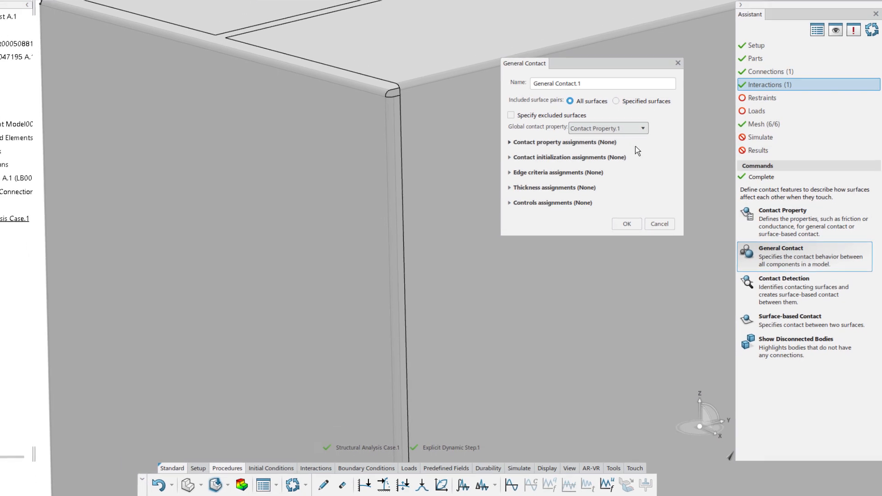
left_click(638, 235)
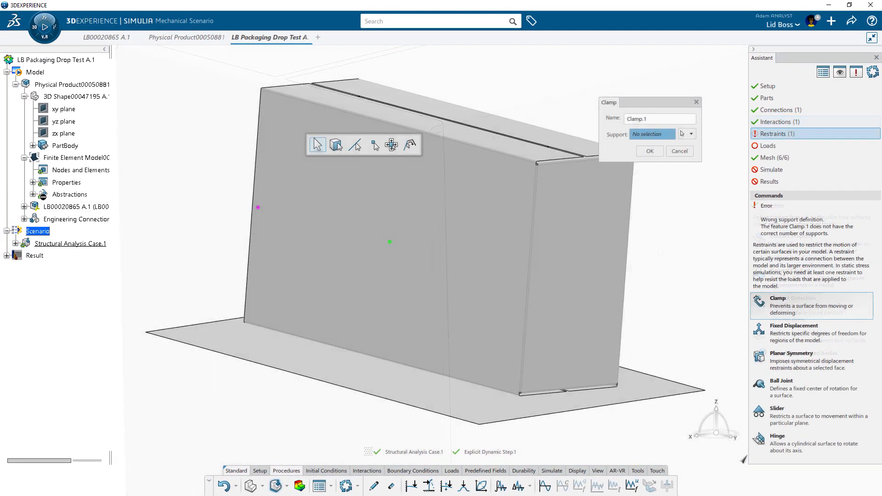
Clamp the analytical rigid surface and apply gravity of -9.81 m/s² in Z to the whole model.
left_click(71, 208)
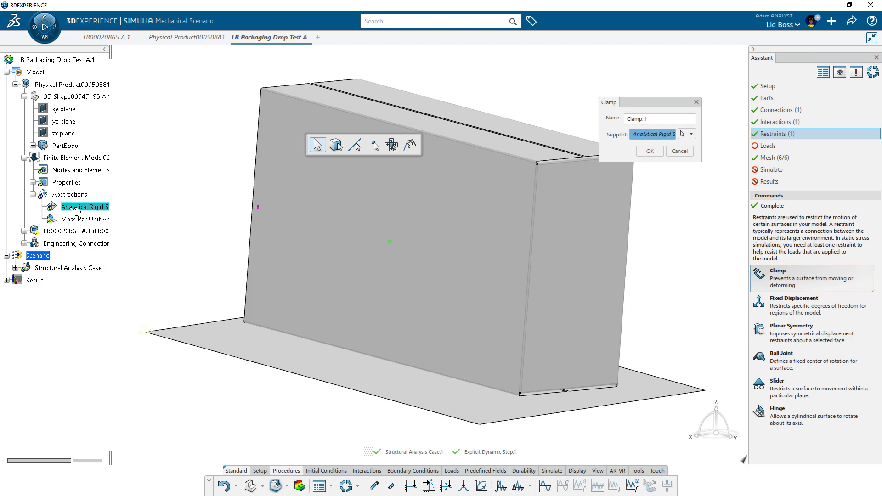
left_click(647, 151)
left_click(784, 325)
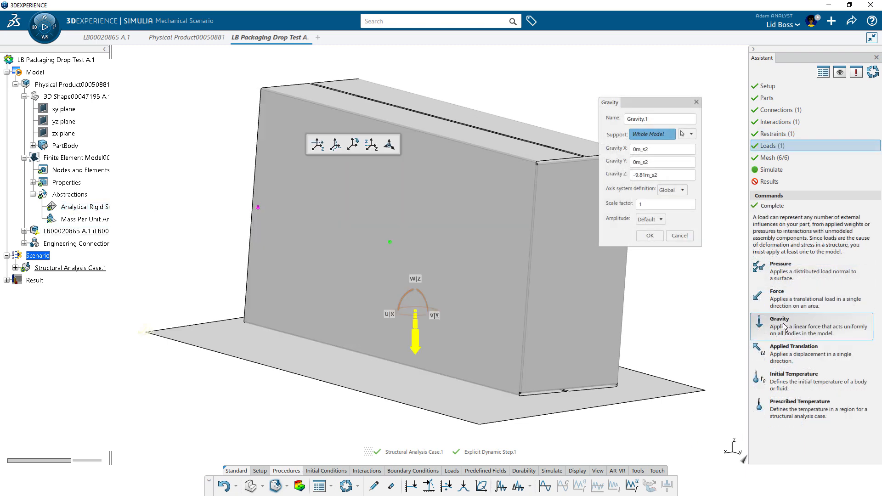
left_click(650, 235)
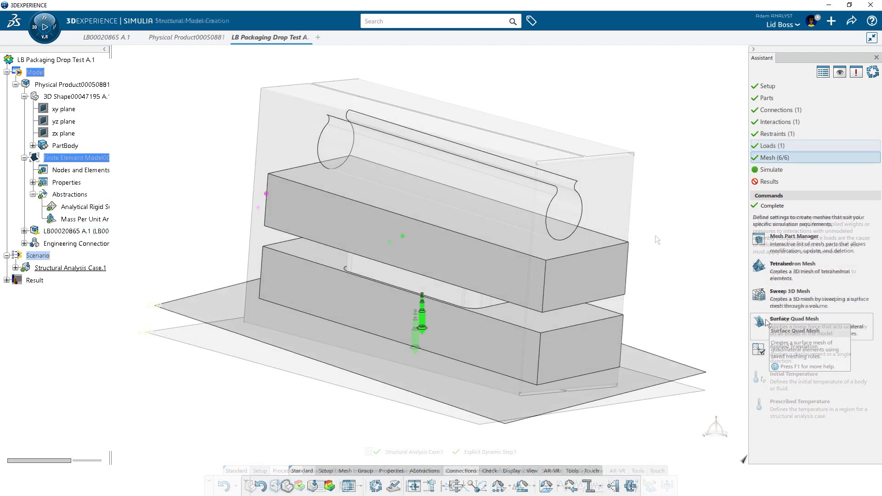
Mesh the tube surface with quad elements and the upper foam block with tetrahedra, using a 20 mm mesh size.
left_click(569, 205)
double_click(685, 216)
type("20mm")
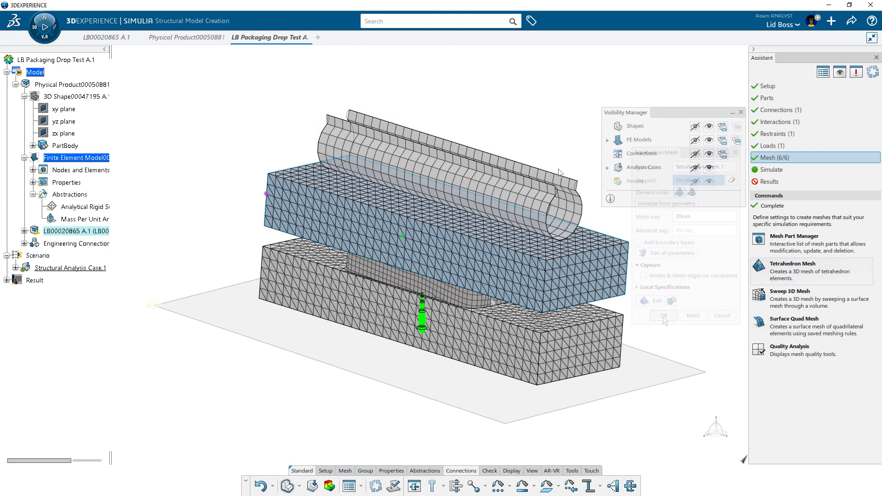
Create the groups LB.X, LB.Y, Box.X and Box.Y on the meshed model.
left_click(368, 471)
middle_click_drag(383, 431, 445, 443)
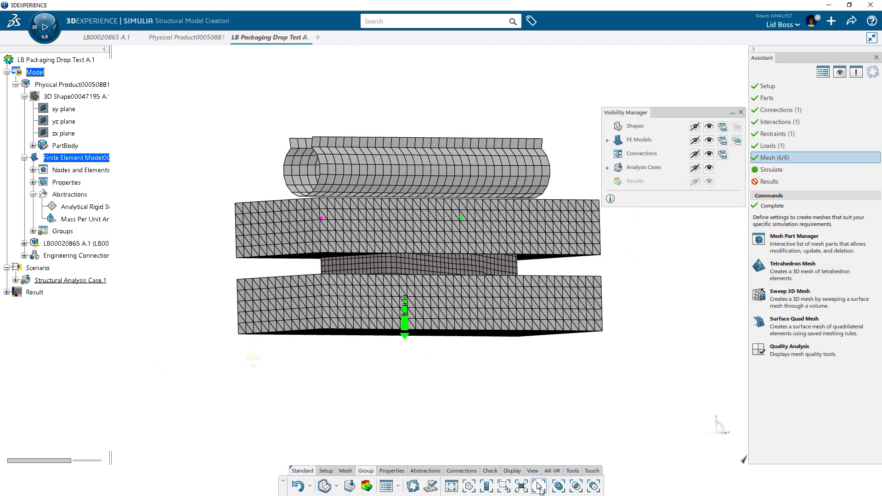
left_click(541, 490)
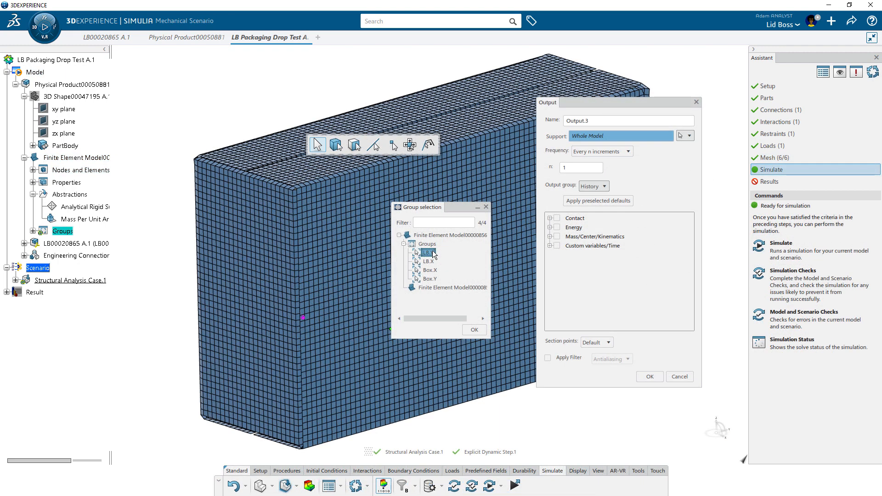
Request history output of translational and rotational accelerations for group LB.Y at every increment.
left_click(474, 330)
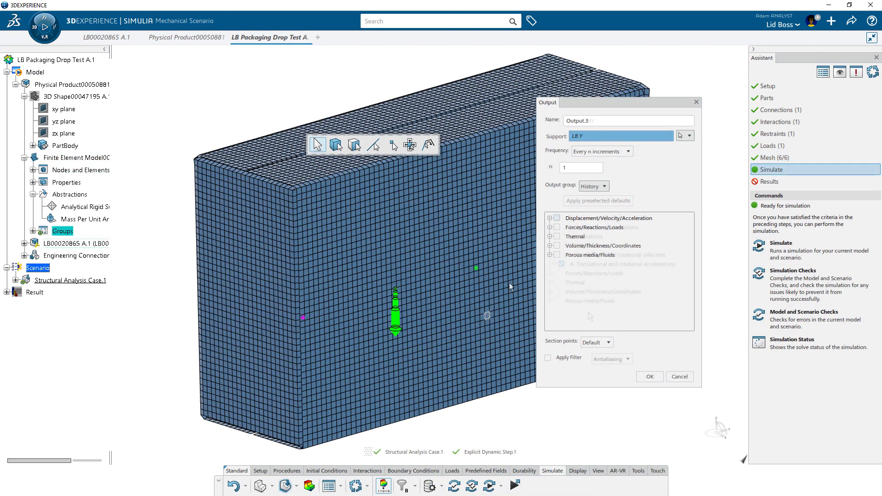
left_click(650, 377)
Run Structural Analysis Case.1 on the cloud with the 36 cores configuration and token licensing.
left_click(764, 248)
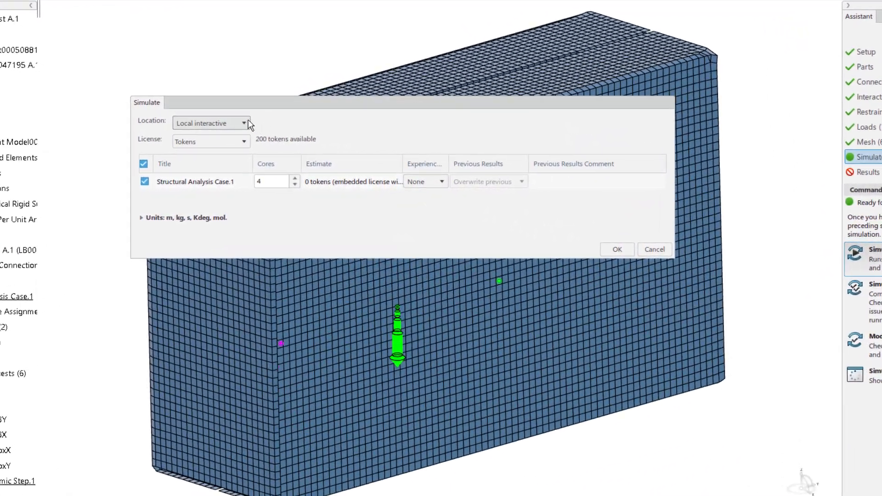
left_click(270, 138)
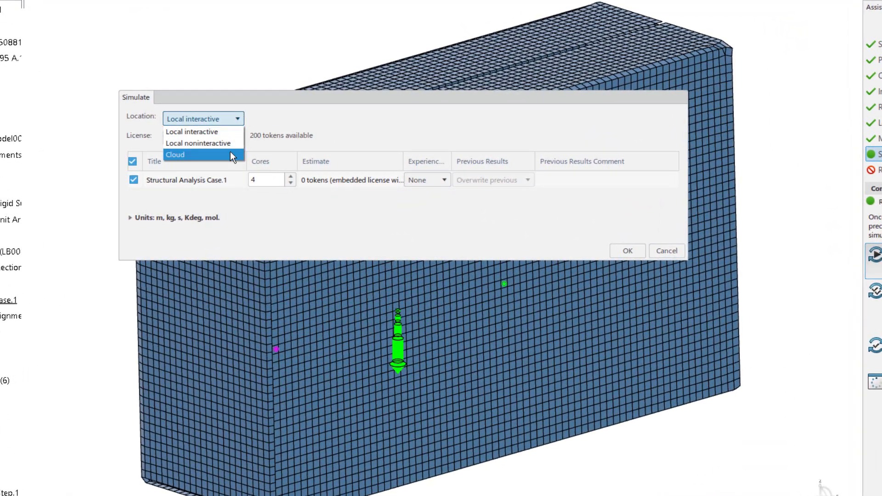
left_click(232, 154)
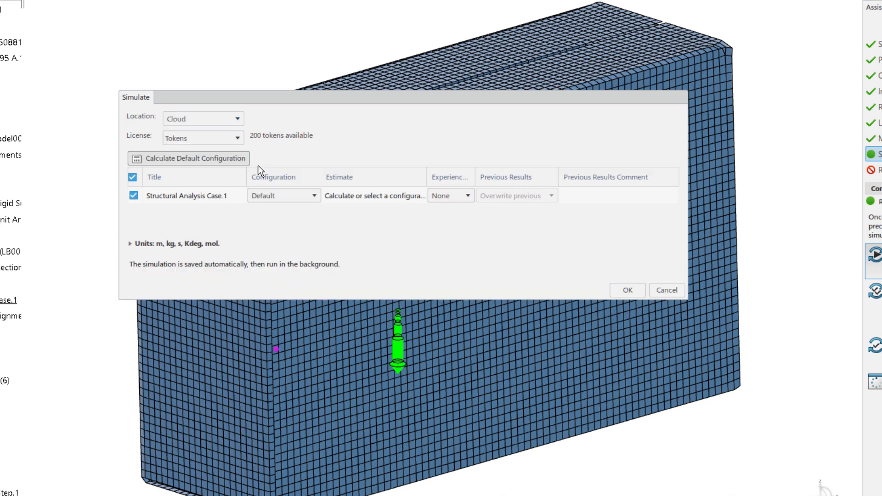
left_click(296, 196)
left_click(294, 233)
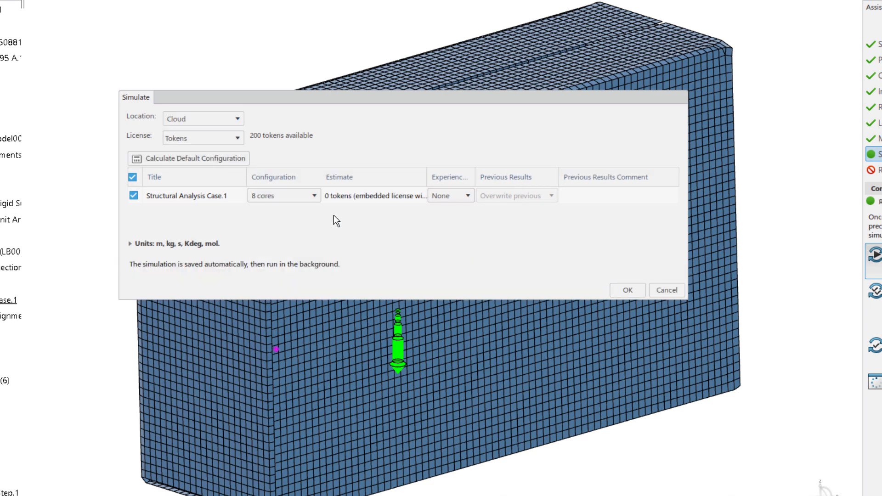
left_click(305, 198)
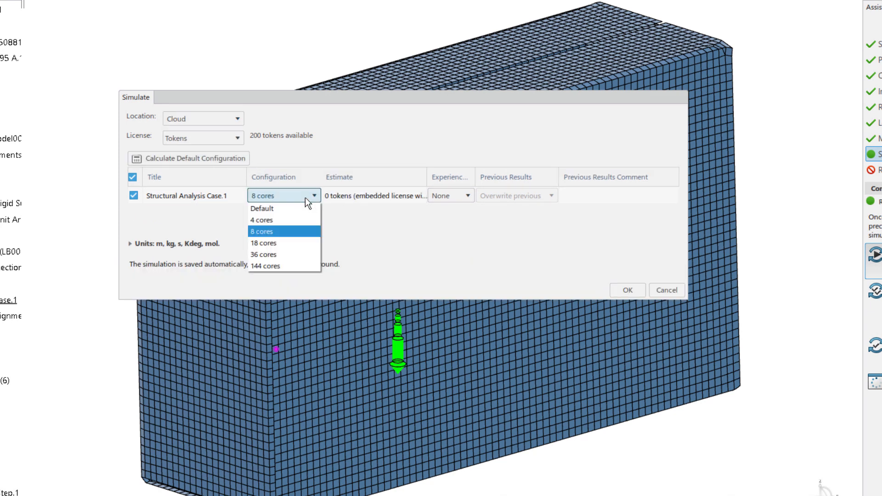
left_click(302, 254)
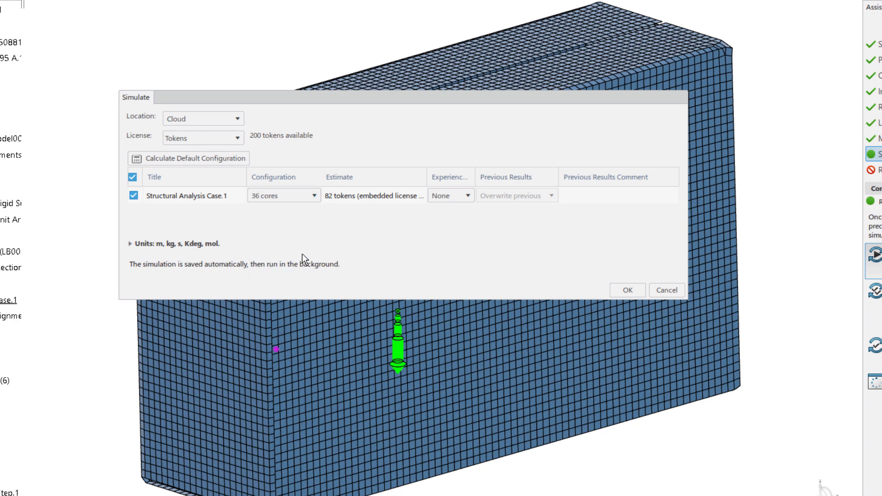
left_click(626, 290)
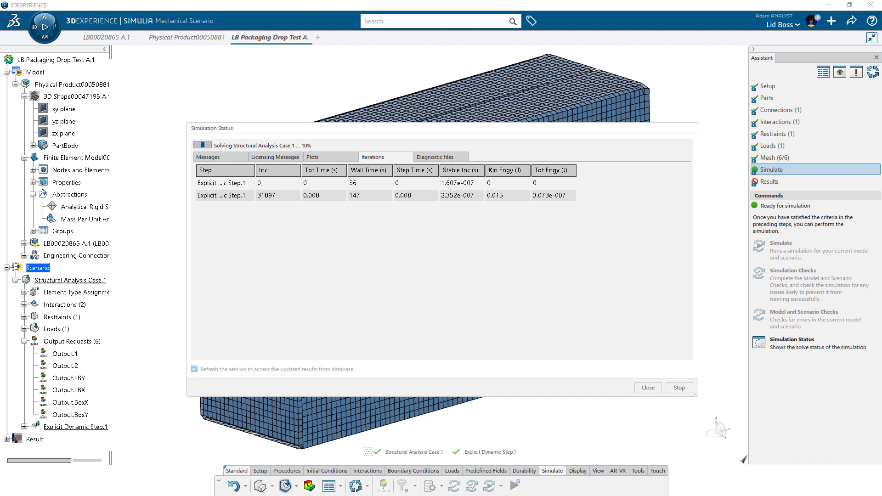
Check the interim velocity results of the running simulation at frame 1 and stop the solve from the simulation status.
left_click(647, 388)
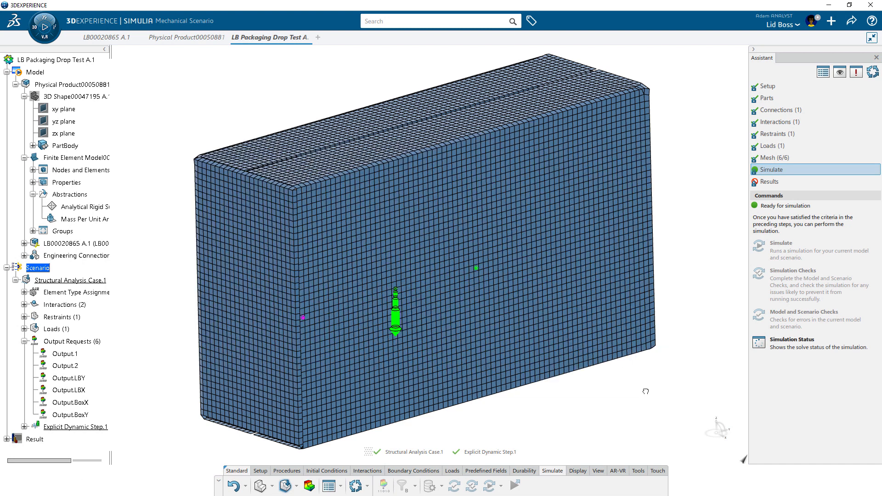
left_click(770, 182)
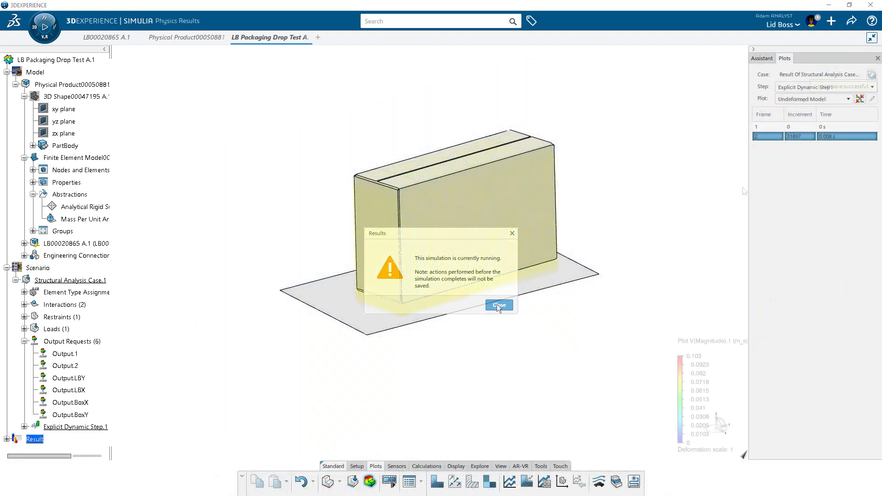
left_click(499, 305)
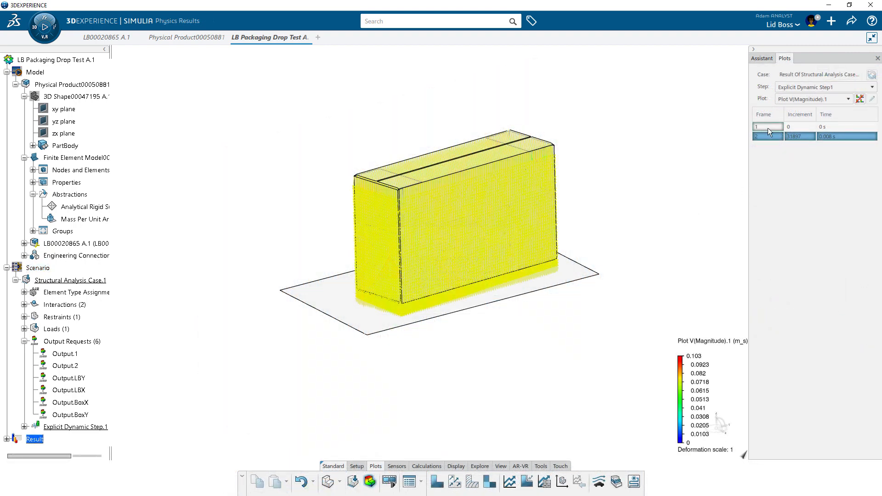
left_click(768, 128)
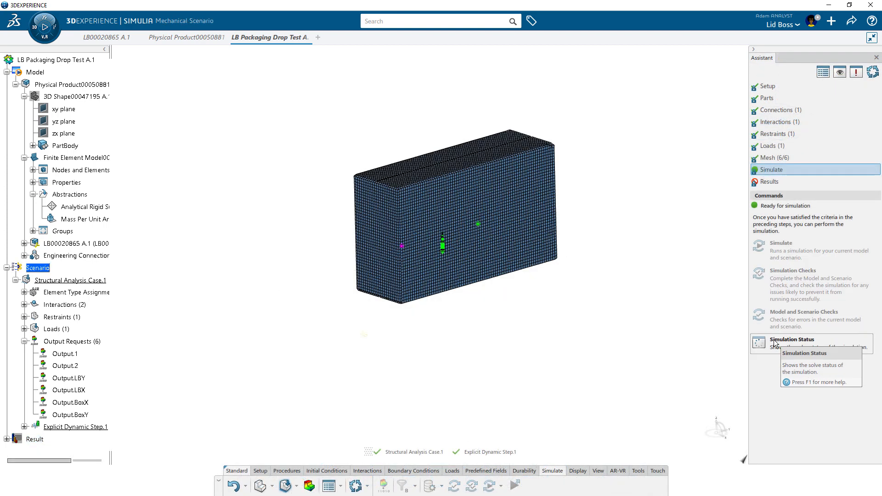
left_click(776, 343)
left_click(680, 388)
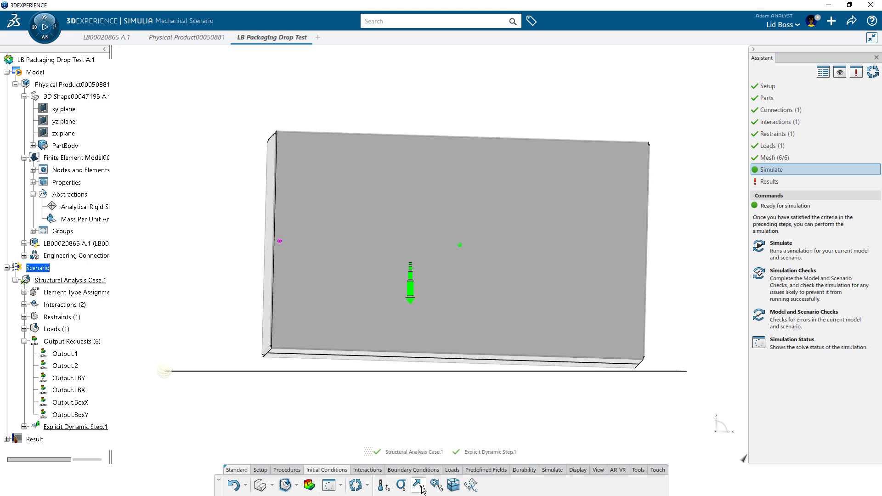
Apply a negative initial velocity along global Translation Z to all parts of the packaged box assembly.
left_click(422, 488)
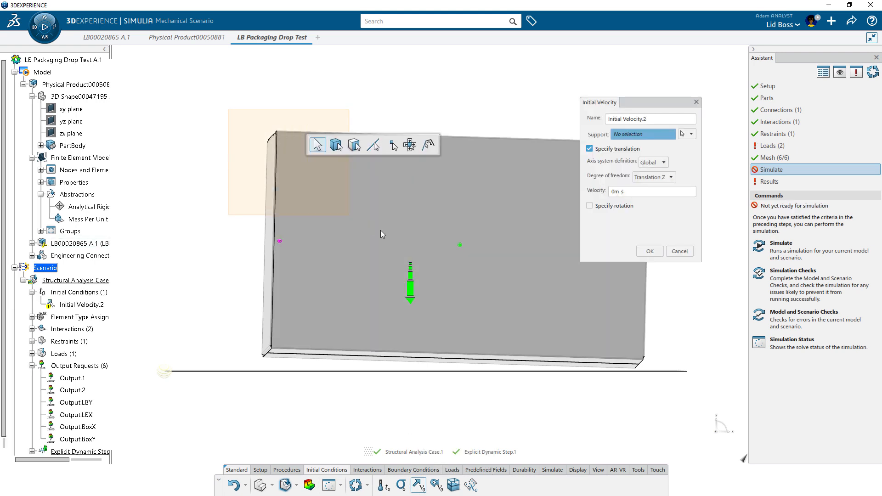
left_click(657, 371)
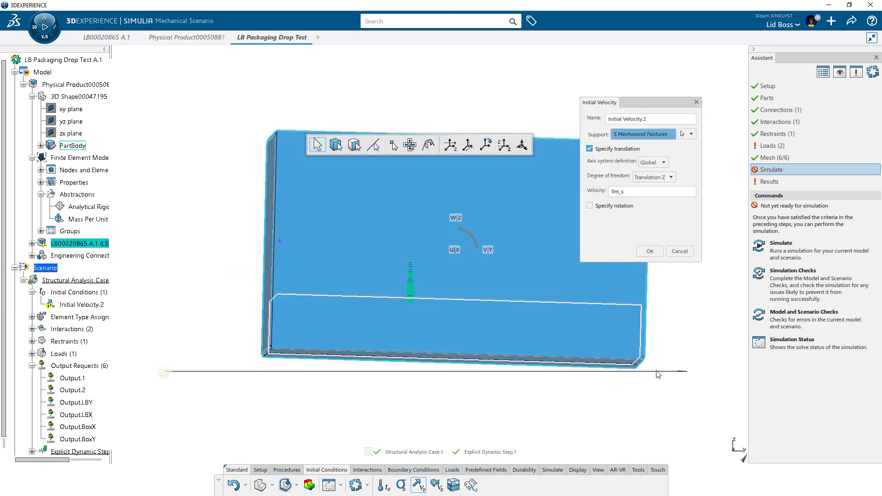
left_click(636, 193)
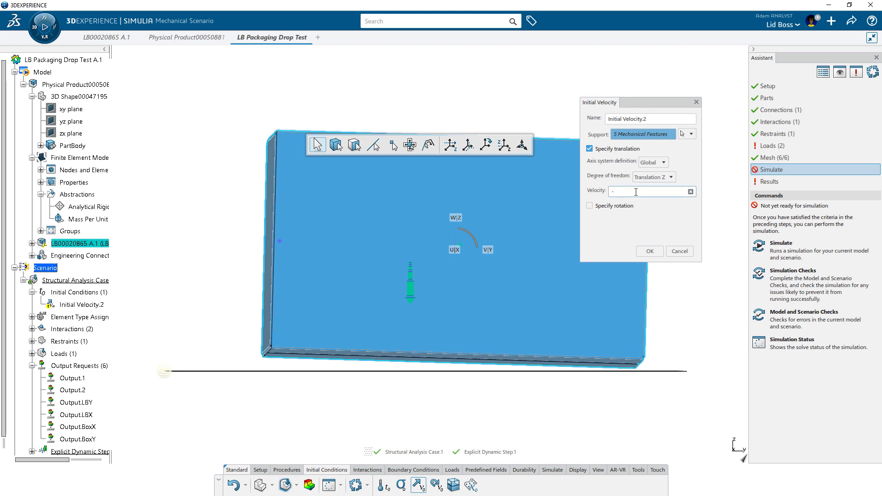
left_click(651, 252)
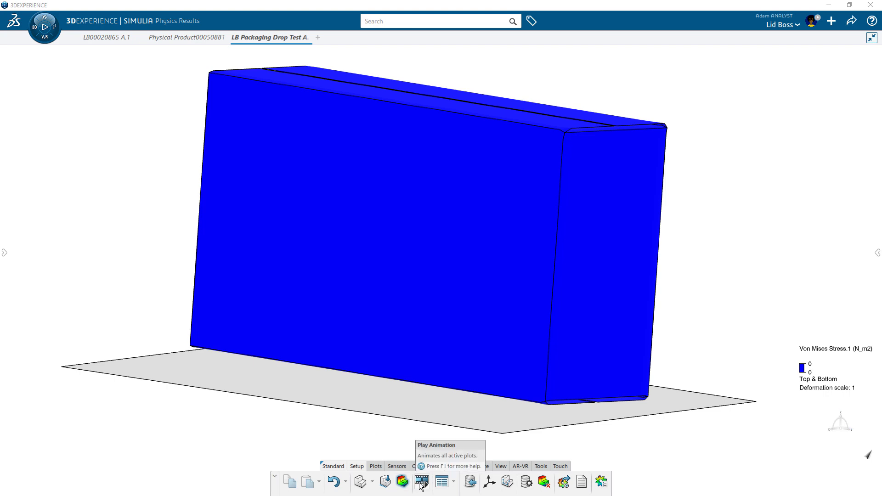
Play the Von Mises stress animation and hide the outer box to expose the foam blocks and contents.
left_click(421, 483)
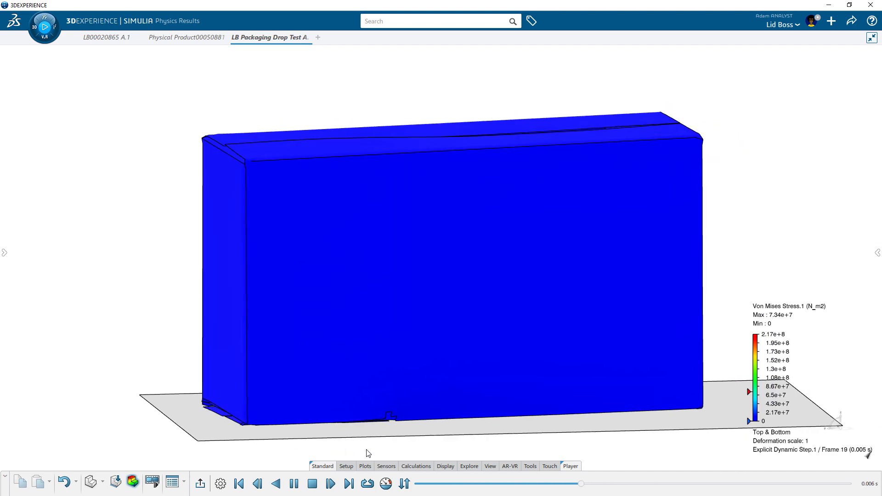
left_click(581, 252)
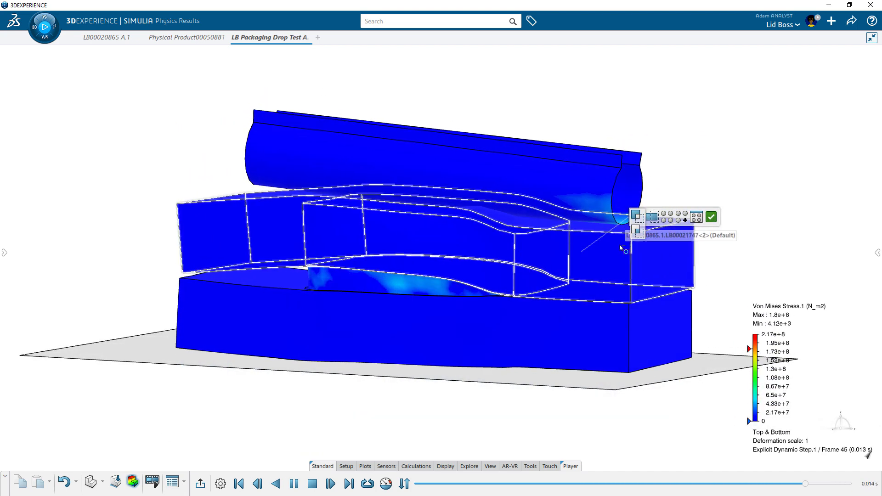
left_click(712, 220)
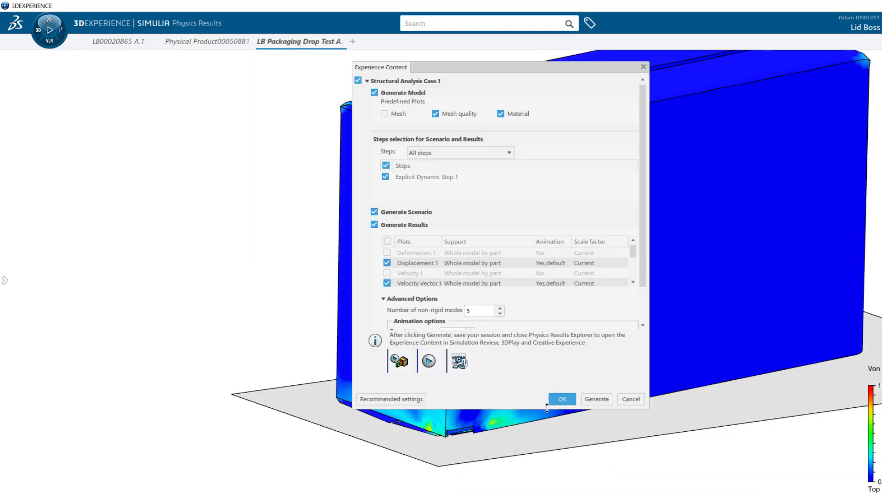
Generate experience content for Structural Analysis Case.1, including its model, scenario and results for all steps.
left_click_drag(547, 408, 554, 479)
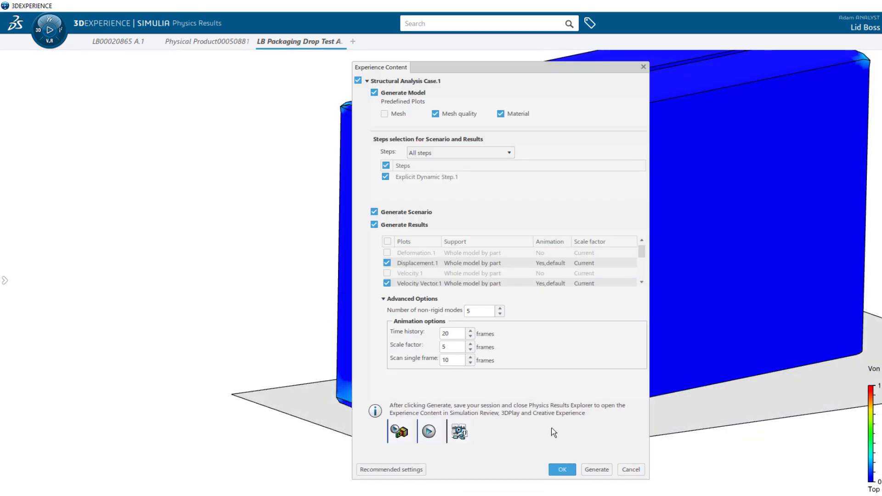
left_click(596, 469)
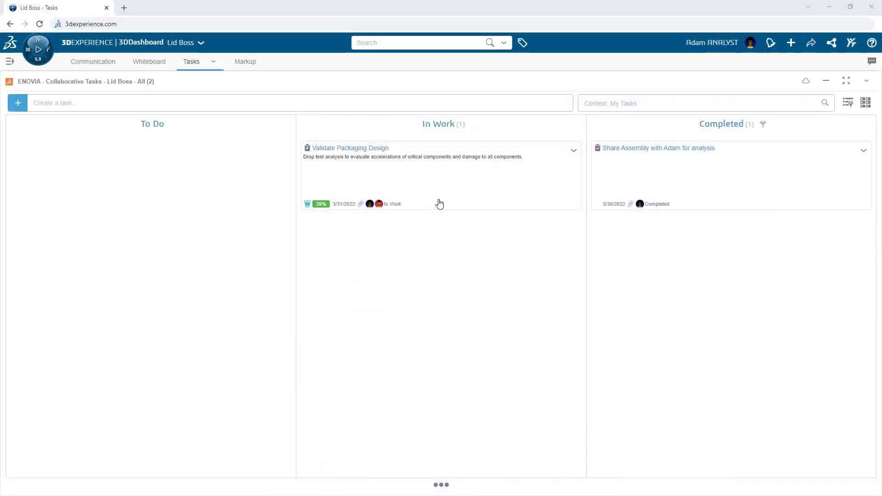
In 3DDashboard, add LB Packaging Drop Test as a deliverable of the Validate Packaging Design task and save it at 70% complete.
left_click(482, 173)
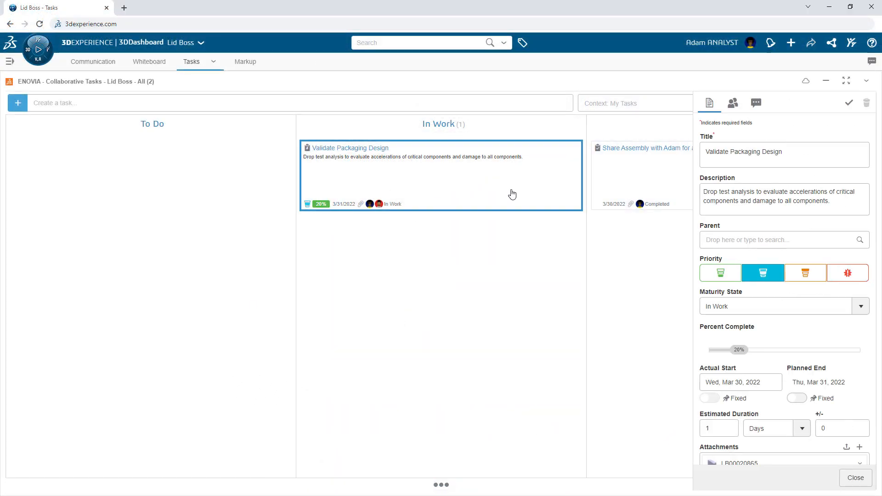
scroll(800, 345, "down", 3)
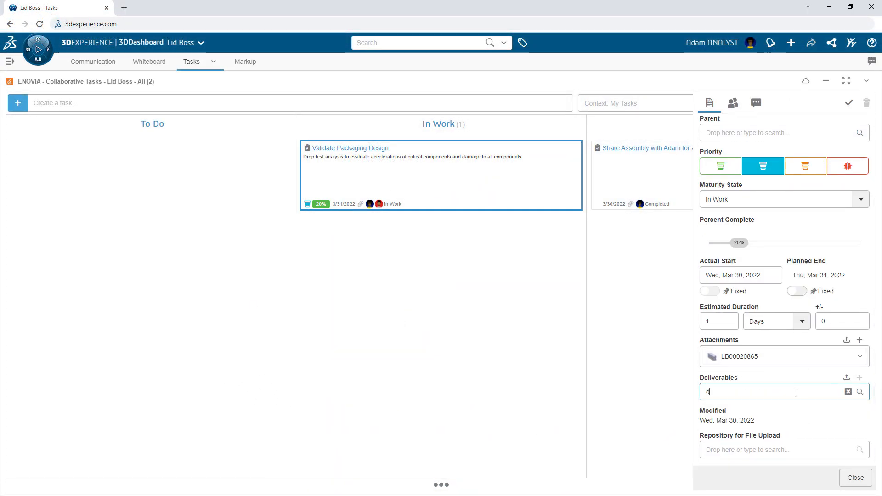
left_click(807, 338)
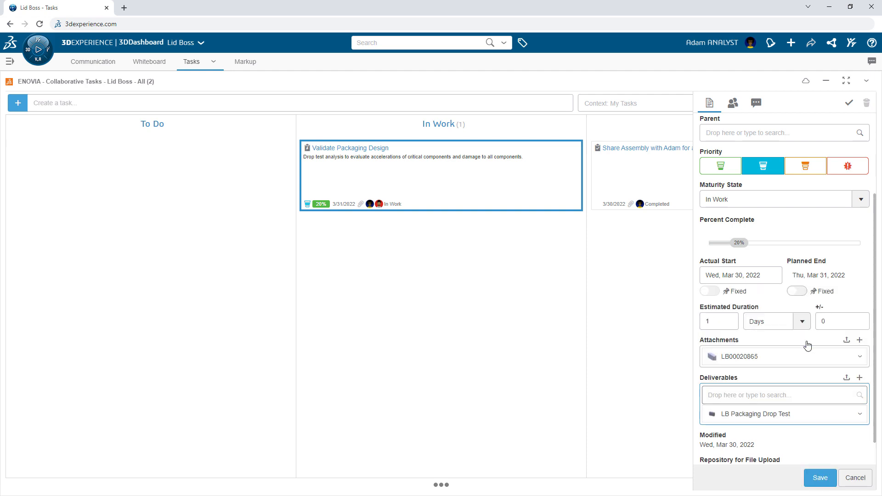
left_click_drag(771, 248, 824, 247)
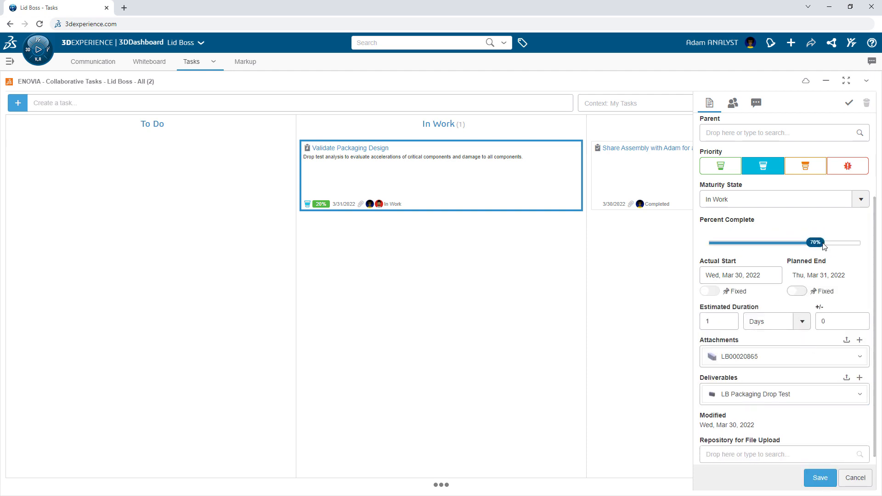
left_click(817, 479)
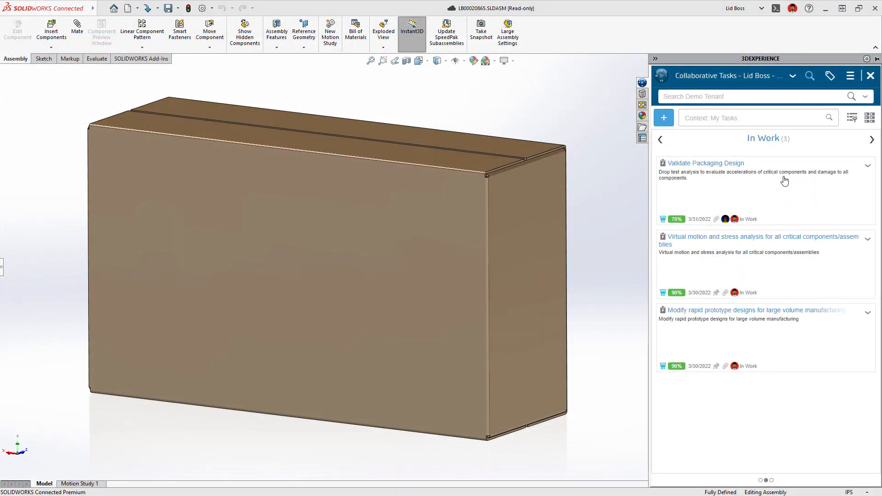
In SOLIDWORKS, preview the Validate Packaging Design task's LB Packaging Drop Test deliverable and hide the upper foam block in the stress plot.
left_click(785, 180)
scroll(777, 194, "down", 5)
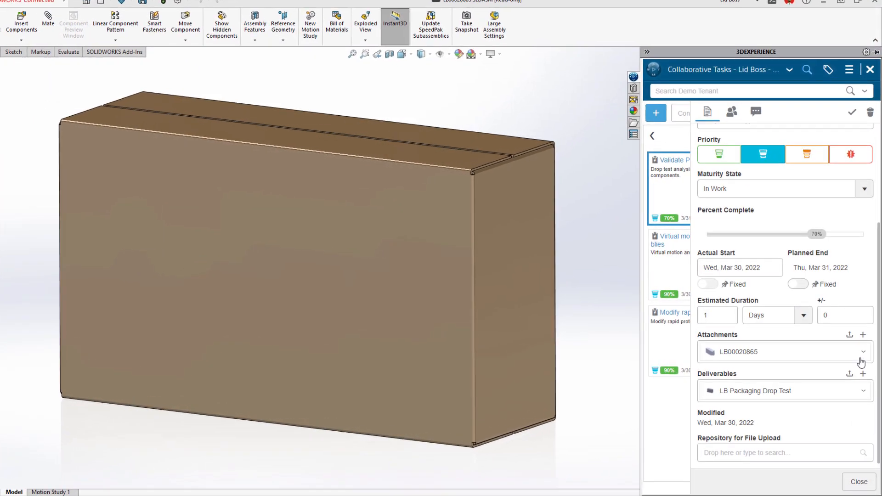
left_click(862, 391)
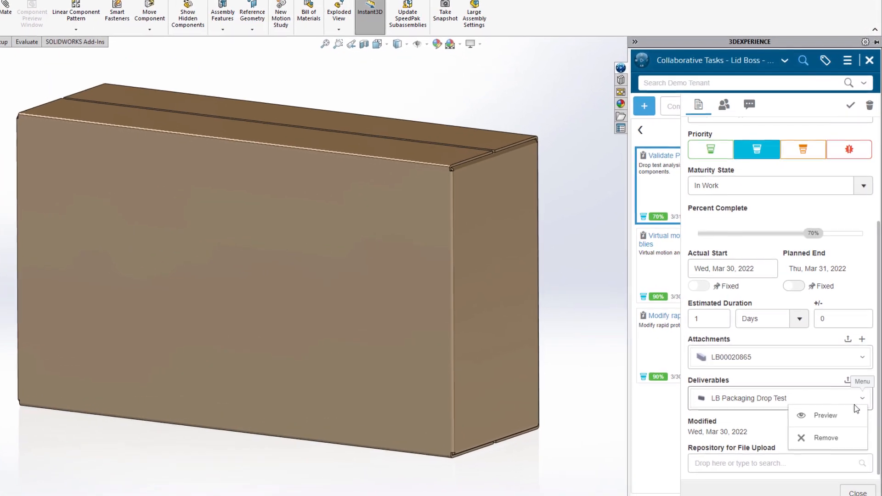
left_click(847, 412)
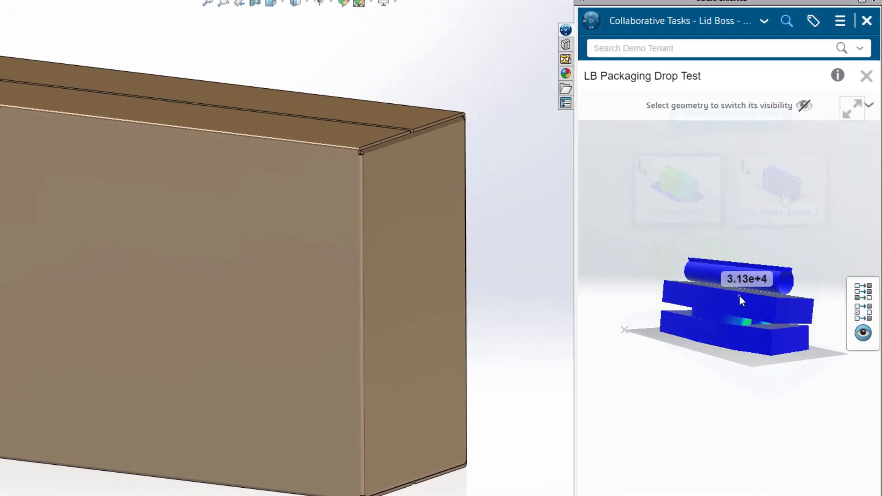
left_click(741, 296)
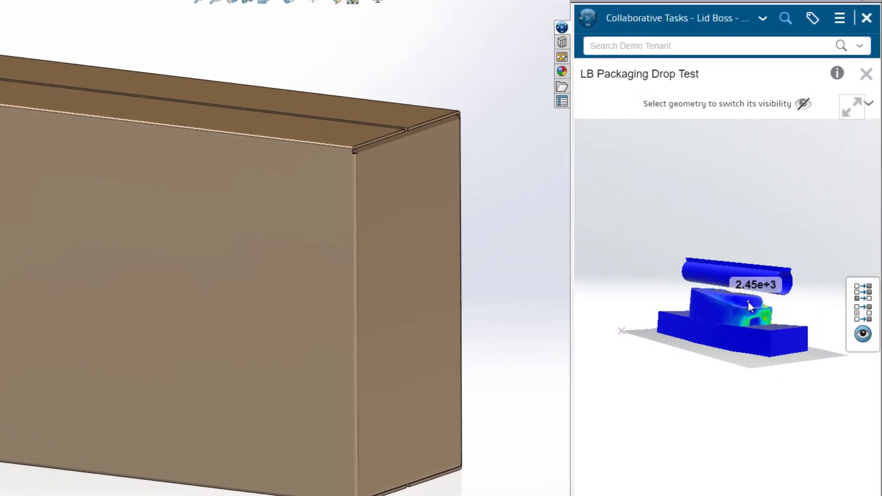
scroll(747, 306, "up", 5)
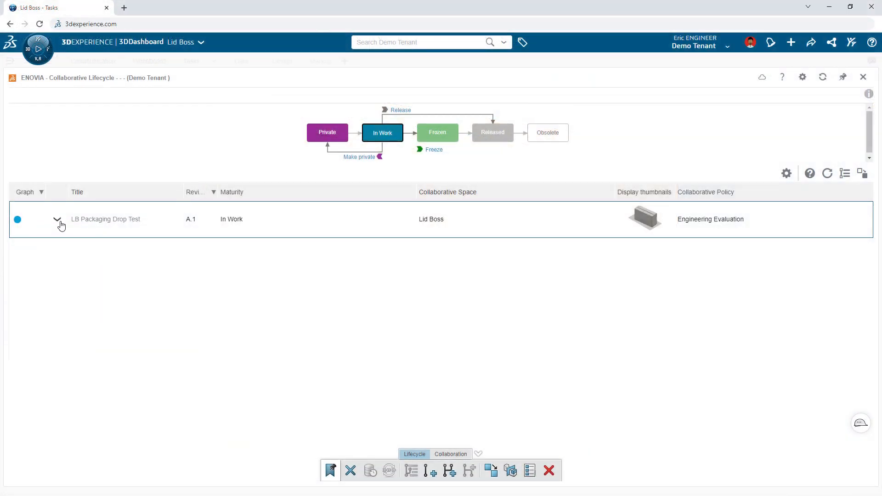
In the Collaborative Lifecycle app, create a new revision of LB Packaging Drop Test.
left_click(58, 221)
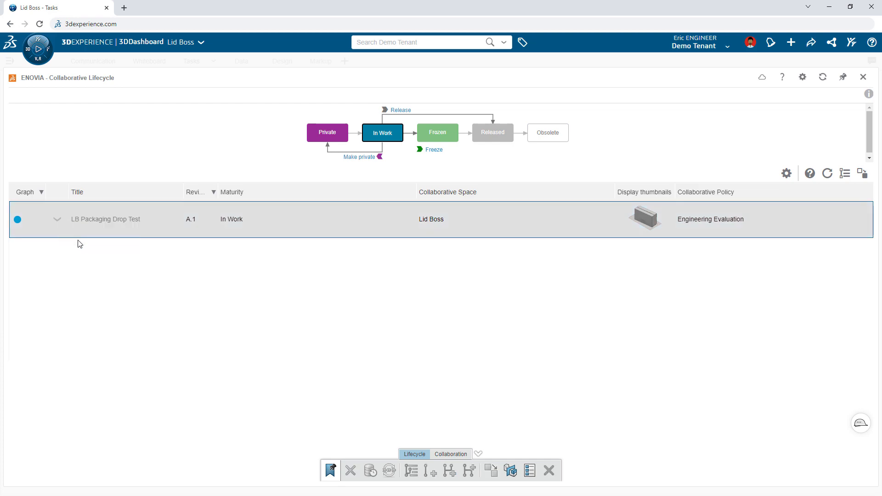
left_click(497, 326)
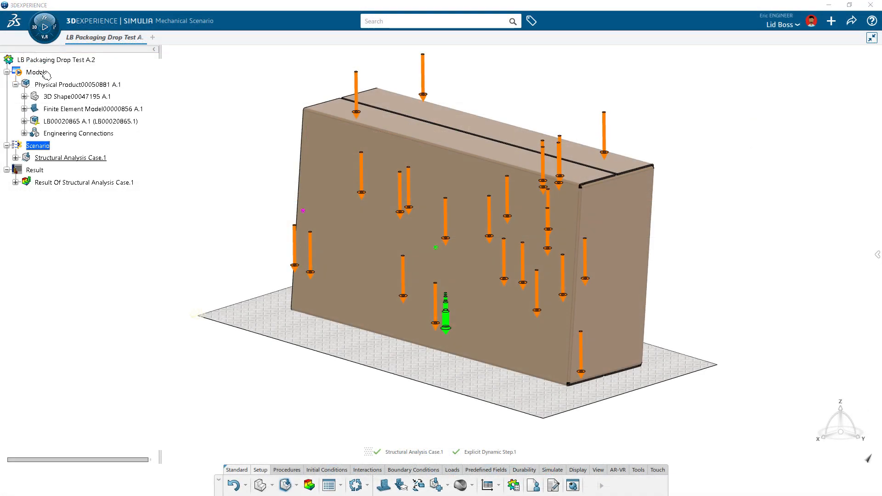
In Mechanical Scenario, replace the simulation model by revision with Physical Product00050881 A.2 and show the hidden side panel.
right_click(39, 73)
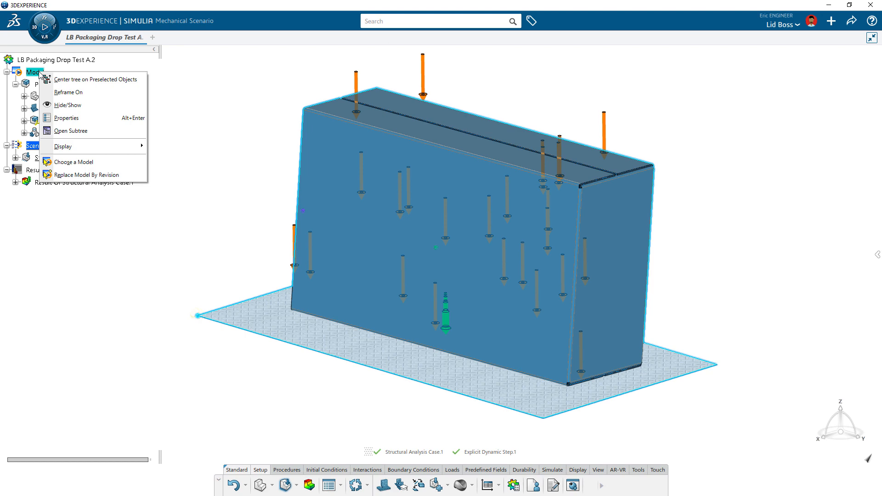
left_click(143, 179)
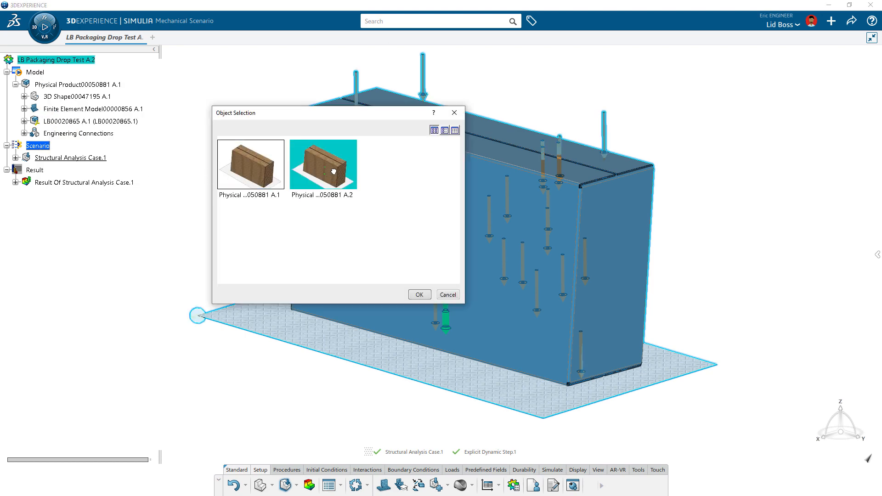
left_click(419, 296)
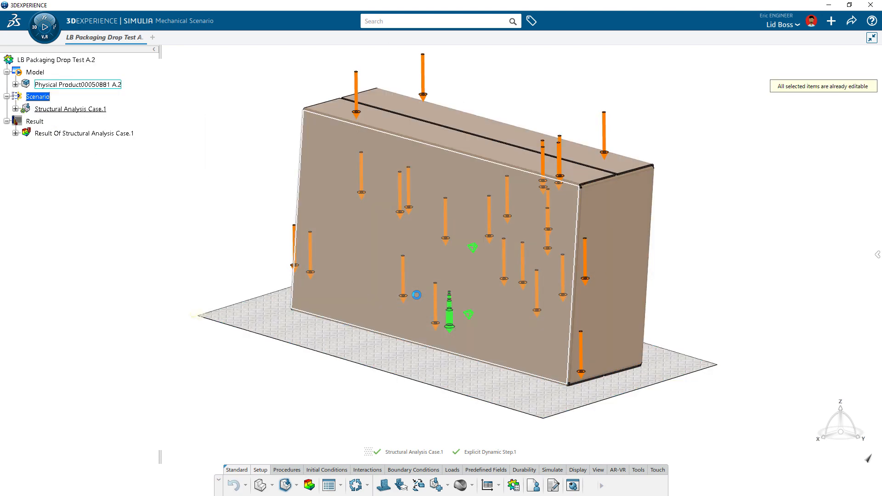
left_click(878, 254)
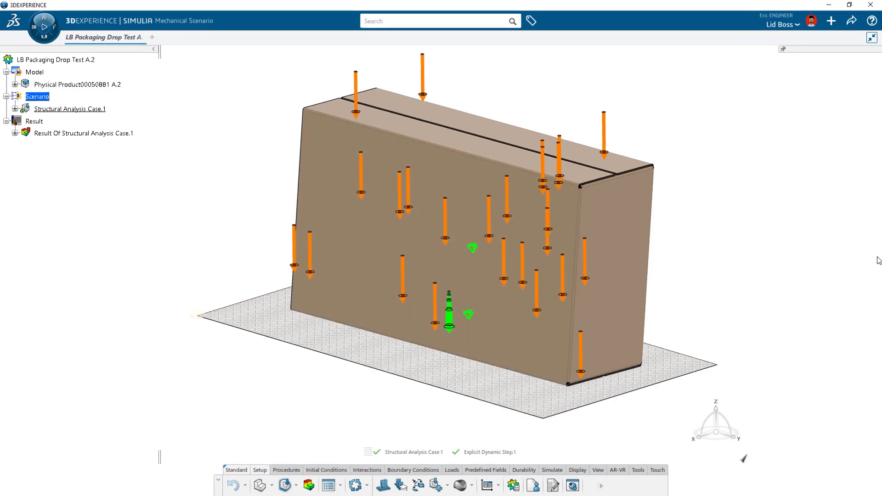